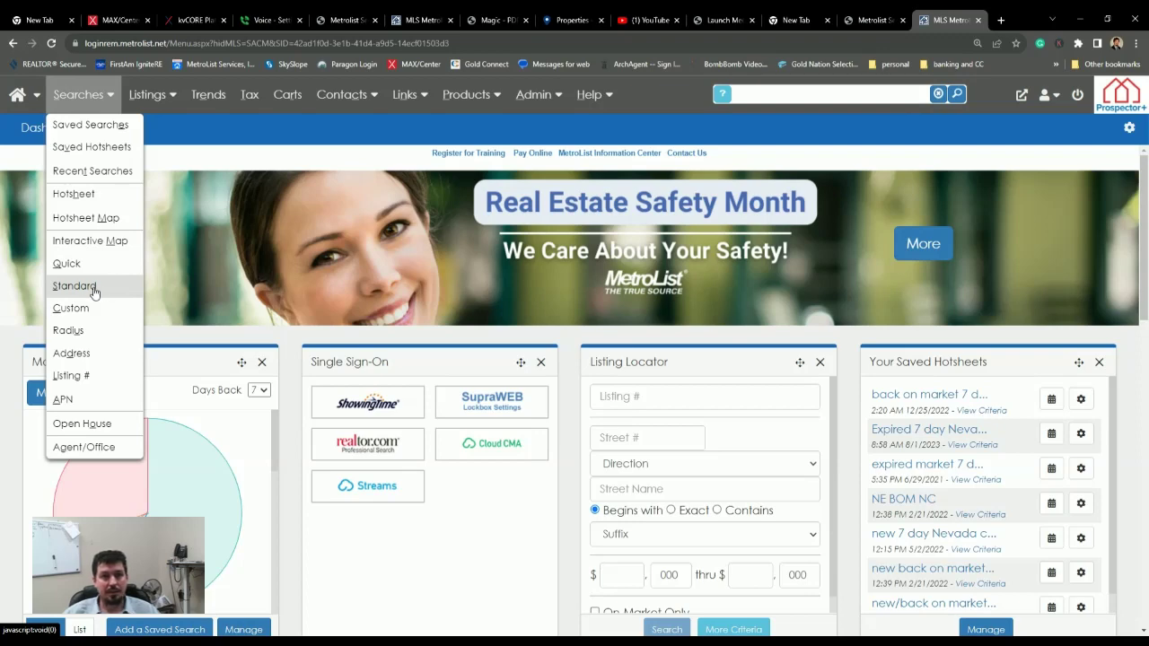
# - Start a Standard listing search from the Searches menu on the MetroList dashboard
pyautogui.click(76, 285)
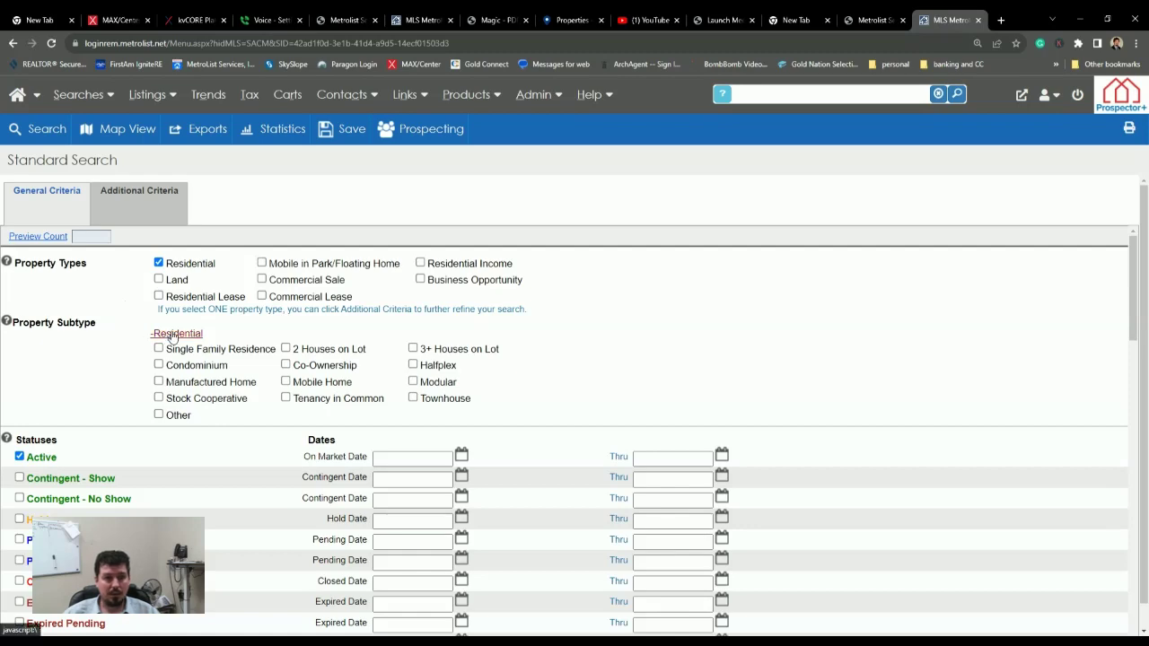
# - Set the living area range to 1500 through 2500 sq ft
pyautogui.scroll(-3, 148, 341)
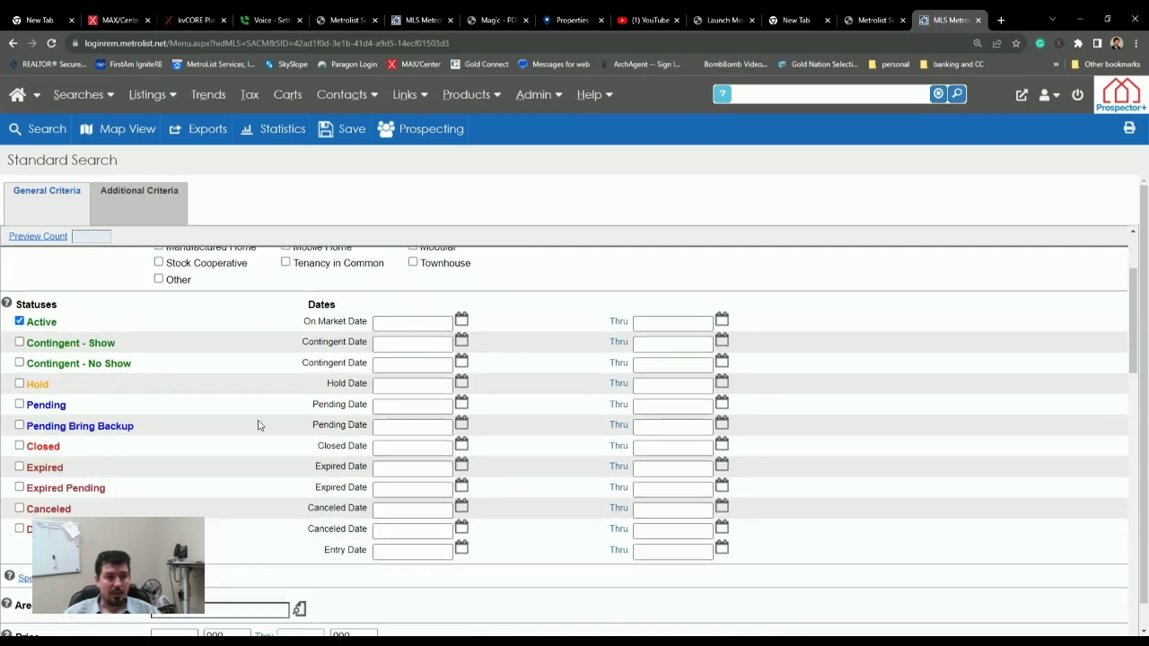
pyautogui.scroll(-5, 257, 423)
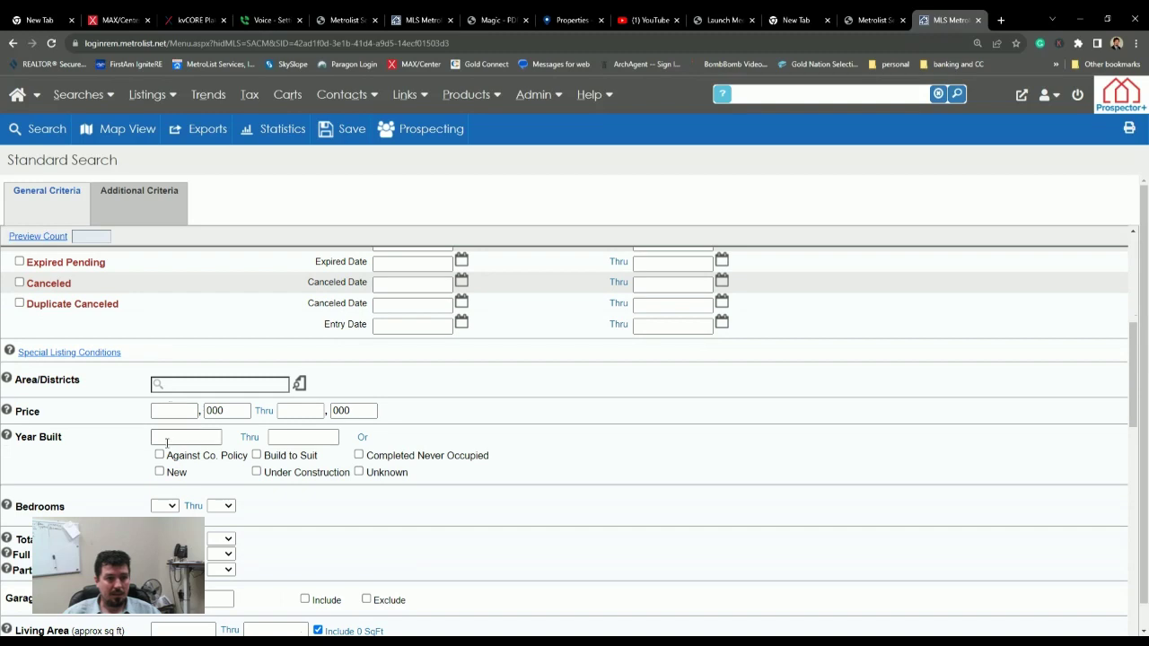
pyautogui.scroll(-4, 173, 417)
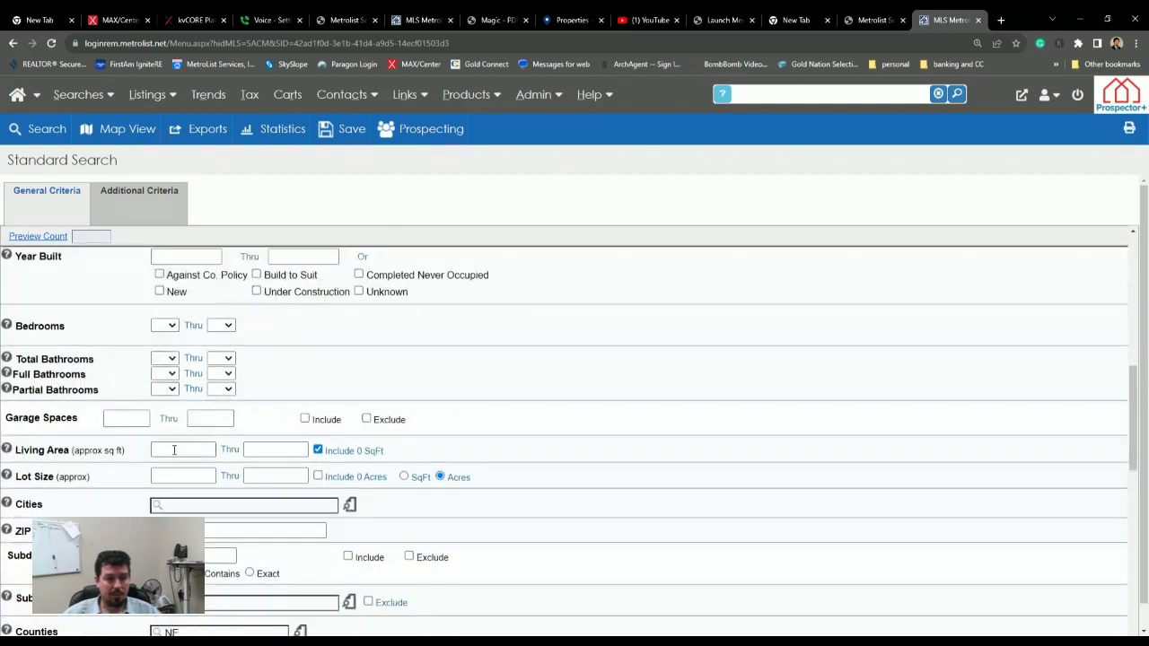
pyautogui.click(174, 450)
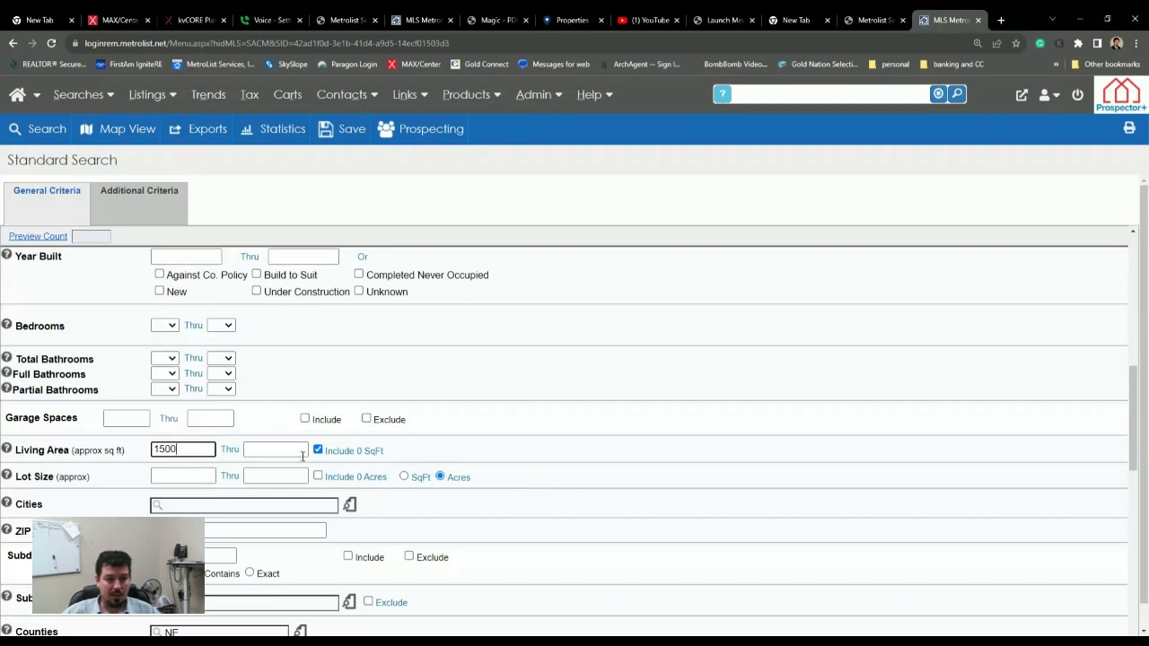
pyautogui.click(297, 453)
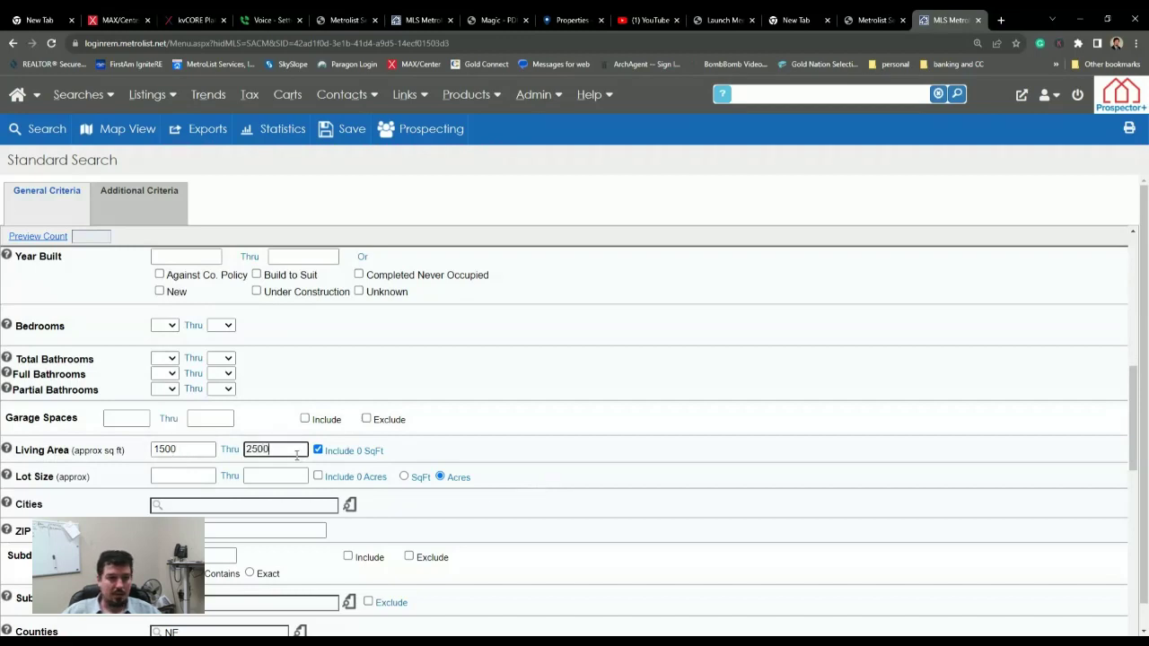
pyautogui.write('2500')
# - Restrict the search to area 13104 and confirm the preview count of 6 listings
pyautogui.scroll(4, 297, 440)
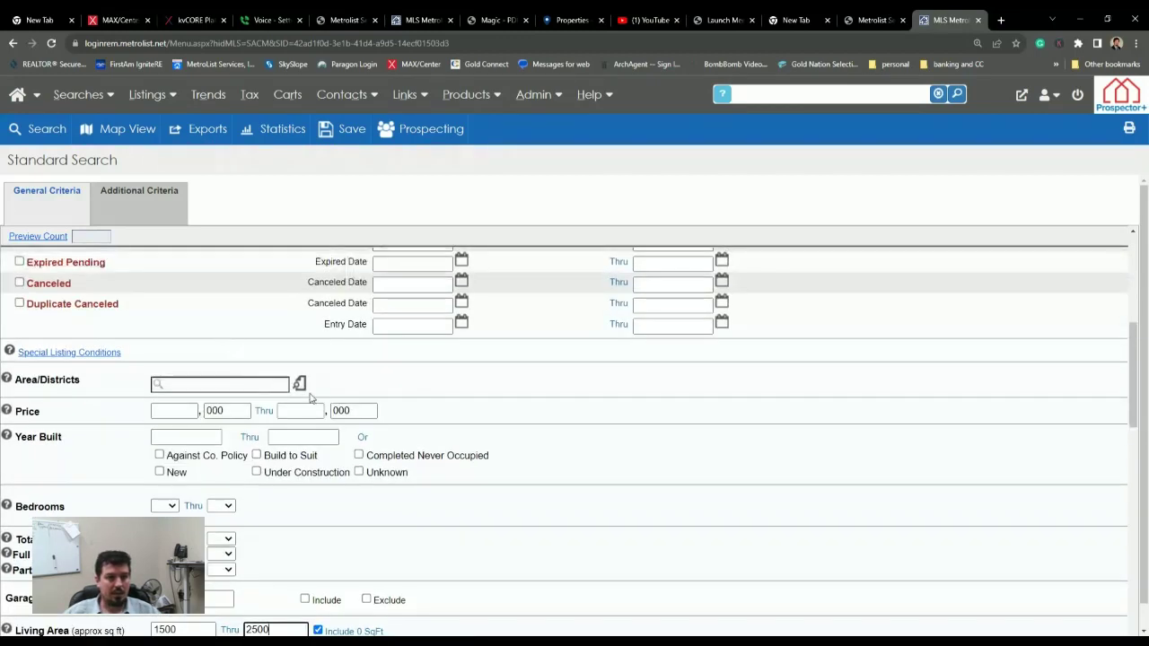
pyautogui.click(299, 384)
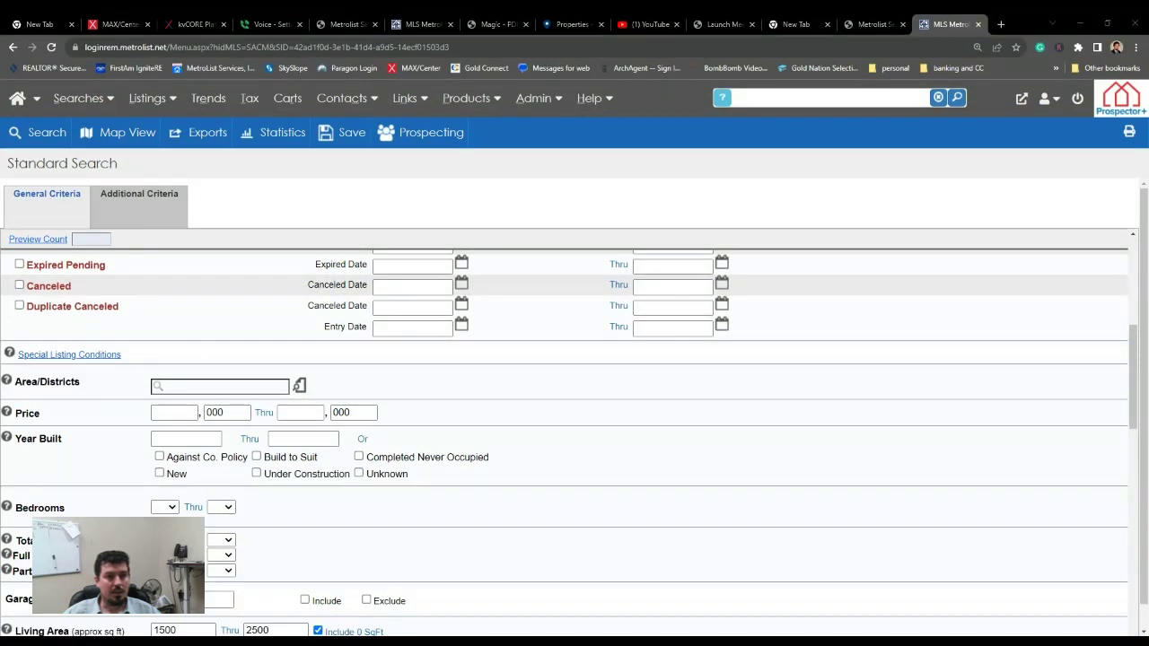
pyautogui.click(153, 97)
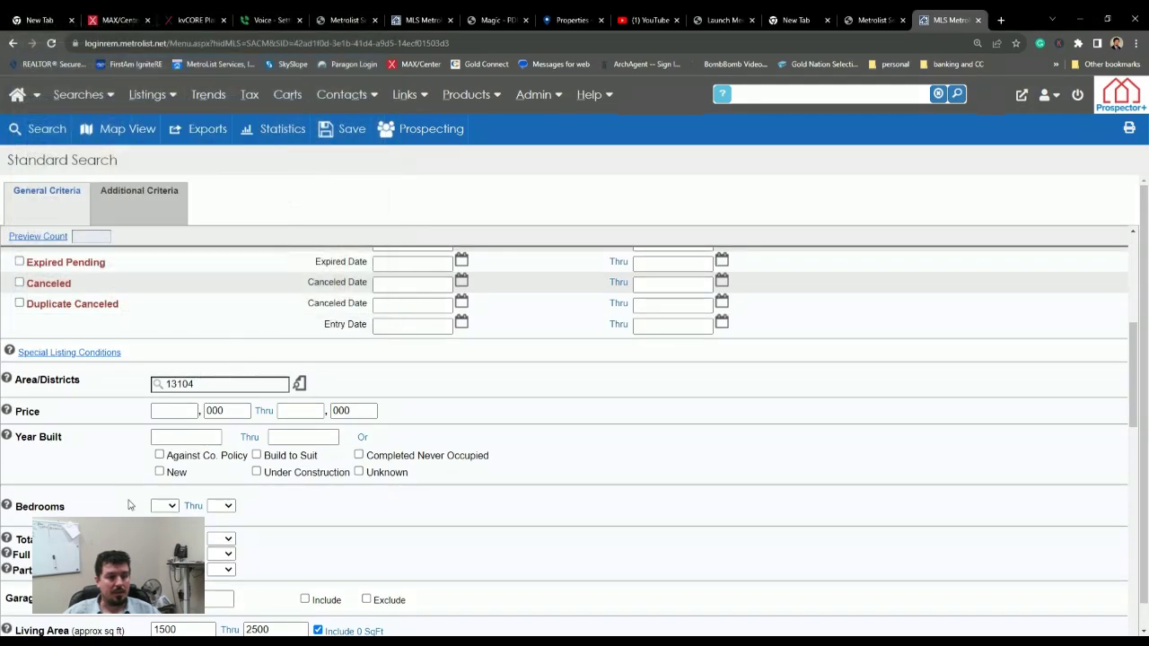
pyautogui.click(36, 238)
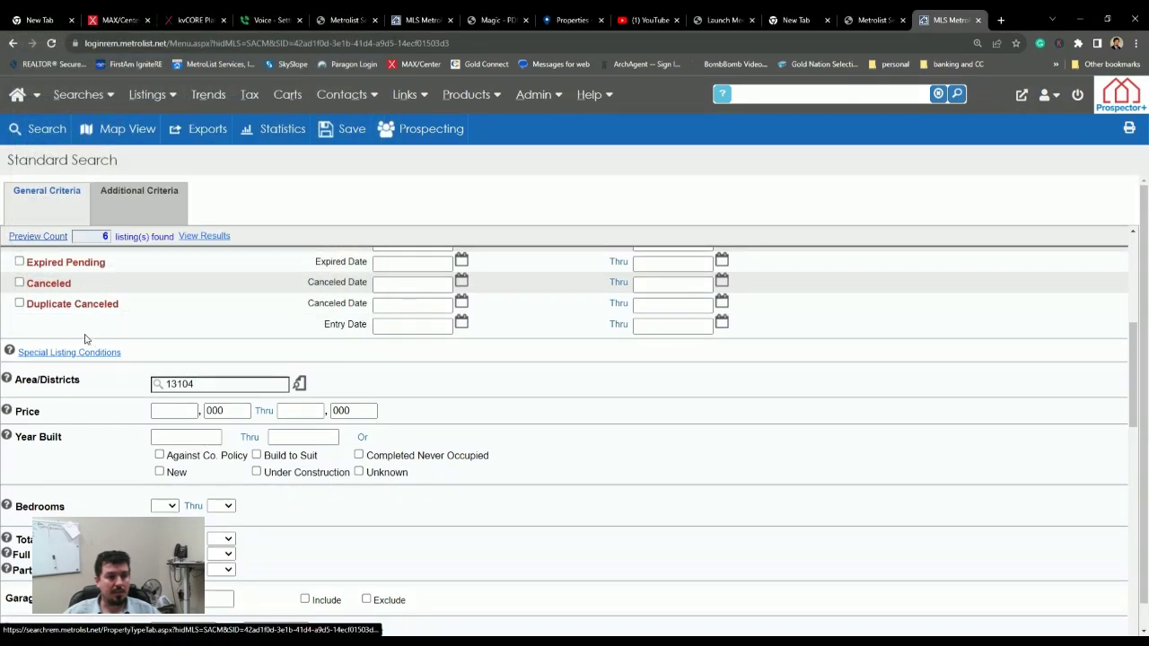
# - Include Closed, Pending, Pending Bring Backup and both Contingent statuses, then update the count
pyautogui.scroll(3, 85, 341)
pyautogui.scroll(2, 22, 440)
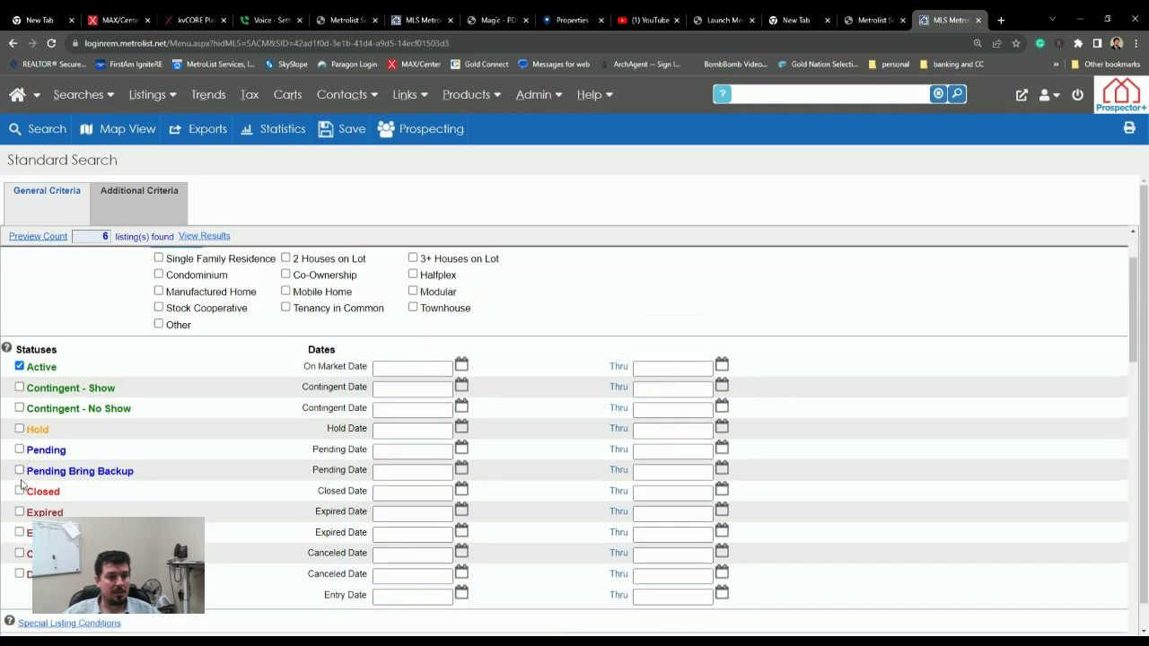
pyautogui.click(18, 491)
pyautogui.click(20, 473)
pyautogui.click(20, 450)
pyautogui.click(20, 408)
pyautogui.click(20, 388)
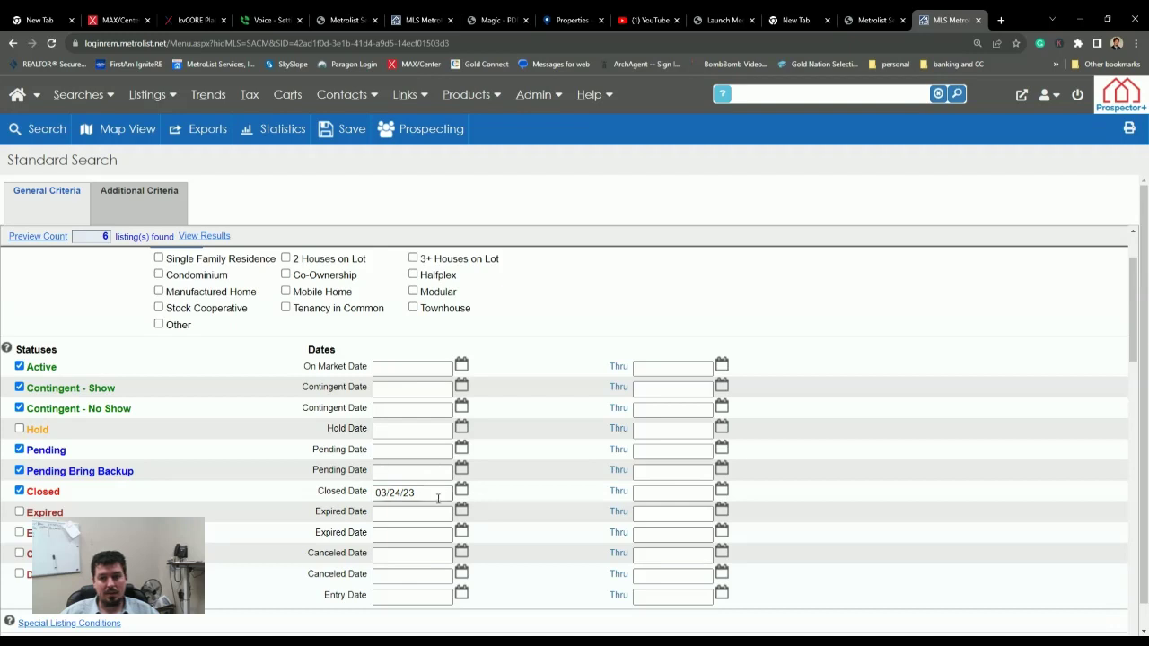
pyautogui.click(47, 239)
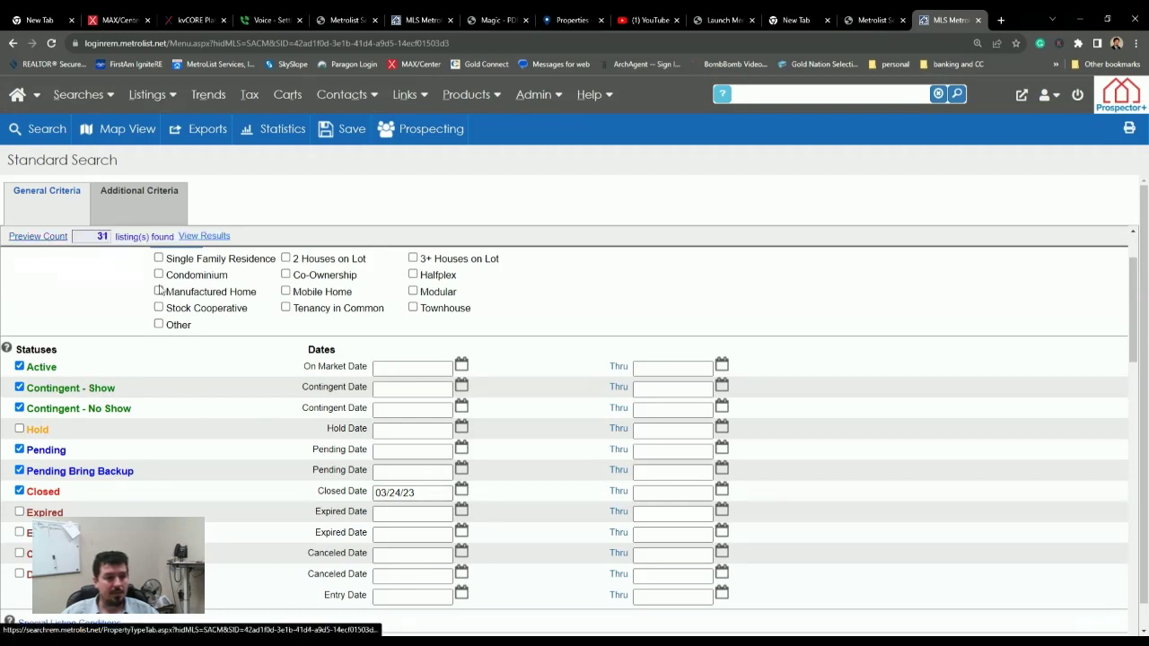
# - Limit lot size to 0.5–1.5 acres and view the 9 matching listings
pyautogui.scroll(-5, 184, 395)
pyautogui.click(184, 432)
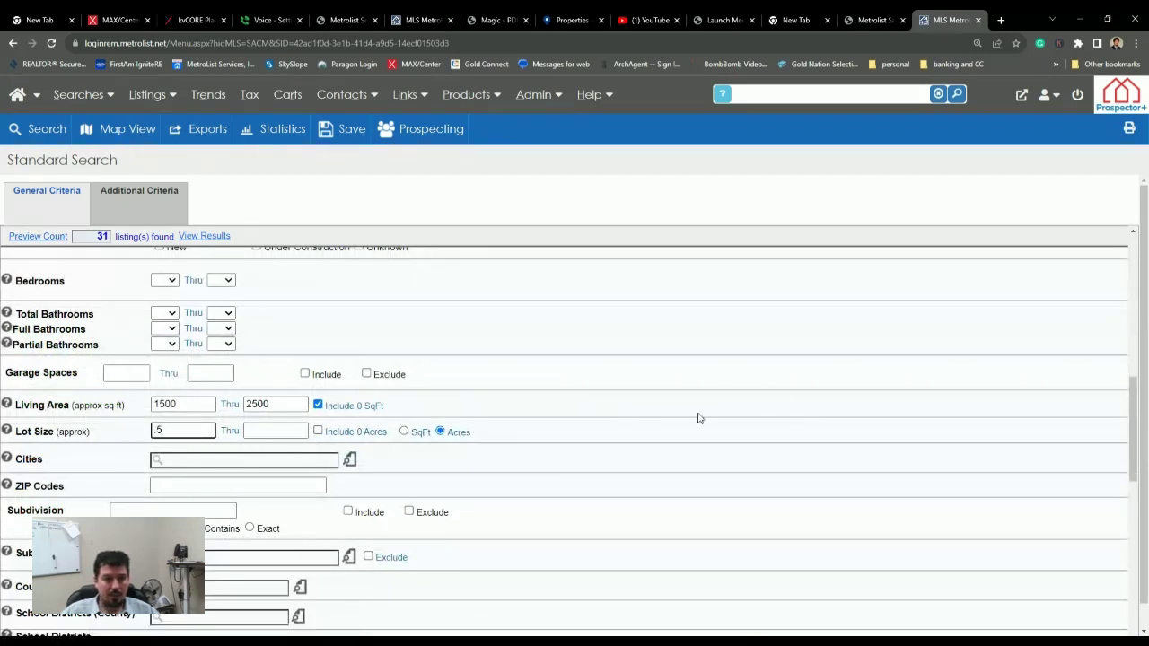
pyautogui.click(306, 431)
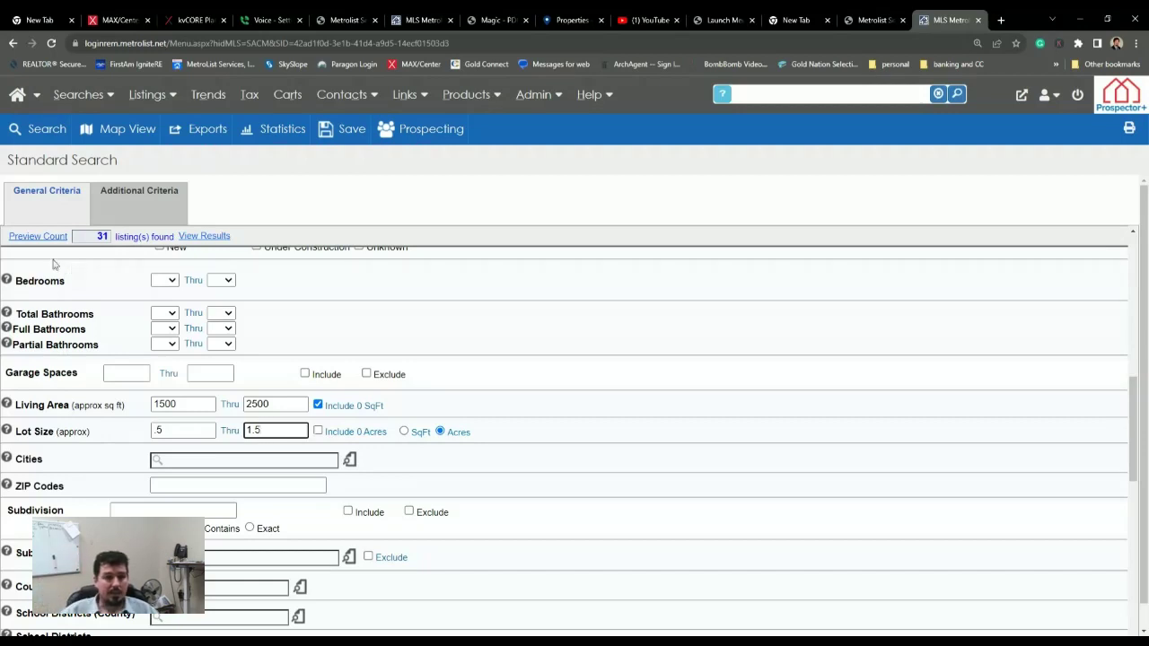
pyautogui.scroll(-1, 54, 262)
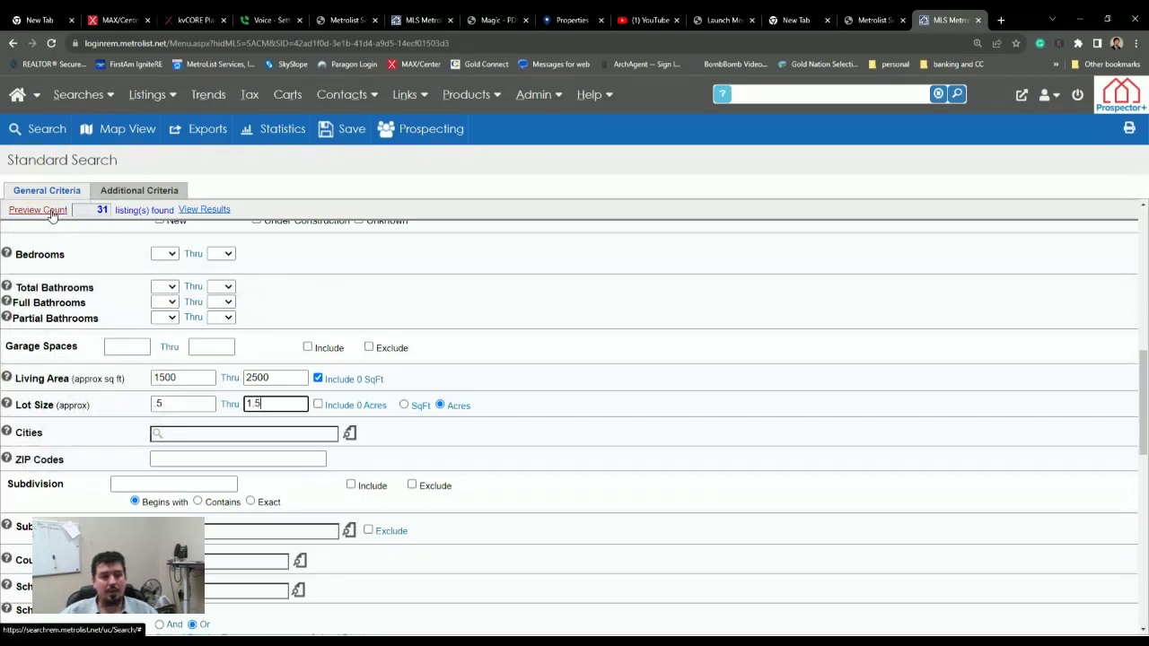
pyautogui.click(51, 212)
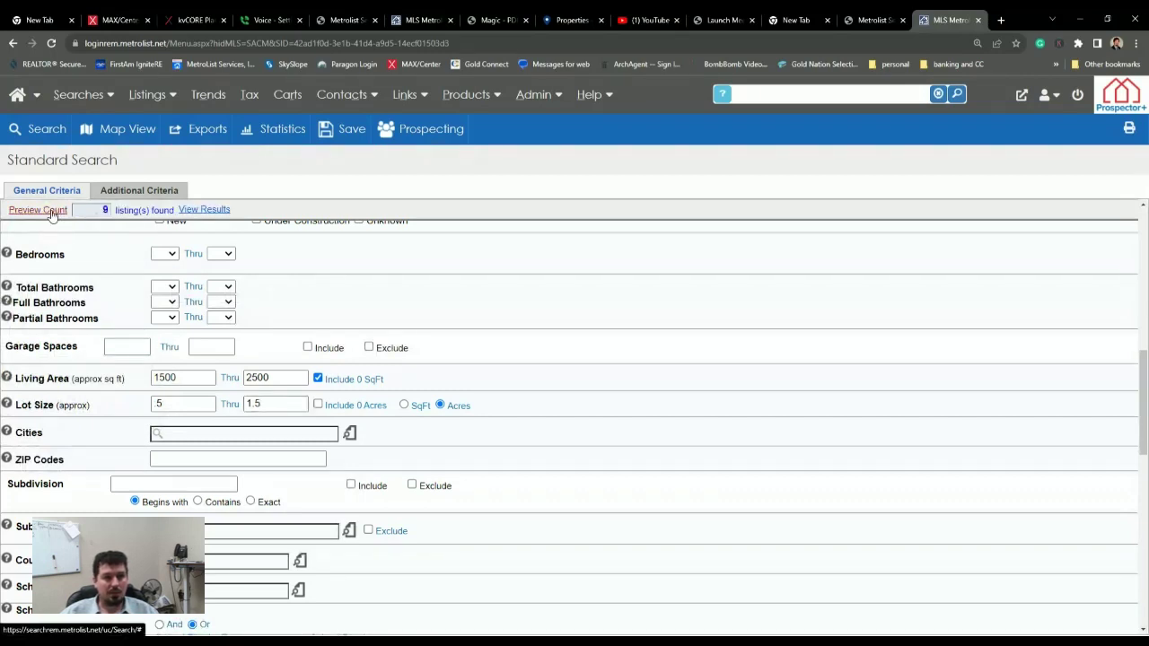
pyautogui.click(204, 210)
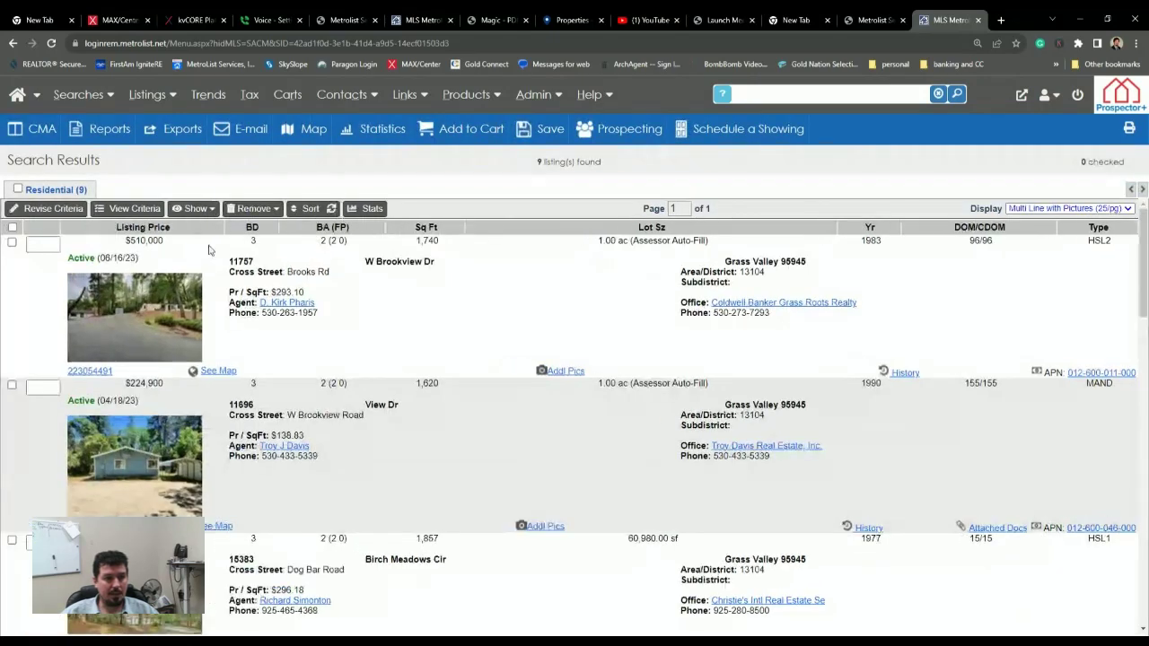
# - Check the Brooks Rd, Lower Colfax Rd, Mosswood Ln and Oak Ridge Dr listings as comps
pyautogui.scroll(-12, 208, 249)
pyautogui.scroll(2, 214, 384)
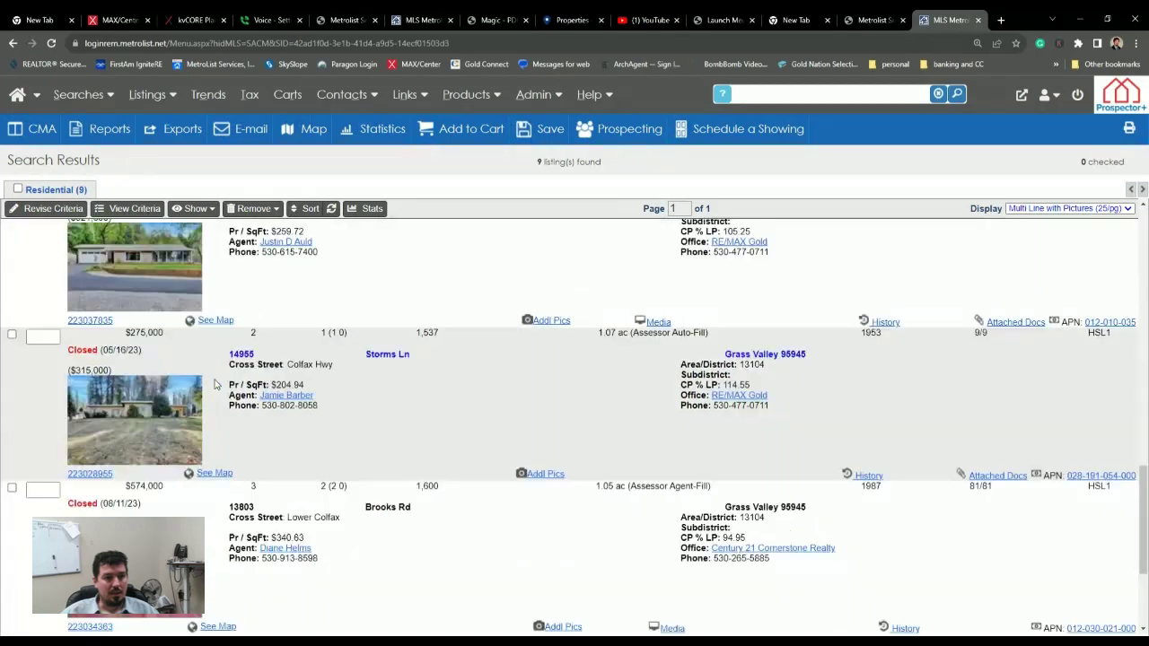
pyautogui.scroll(7, 215, 384)
pyautogui.scroll(-3, 215, 386)
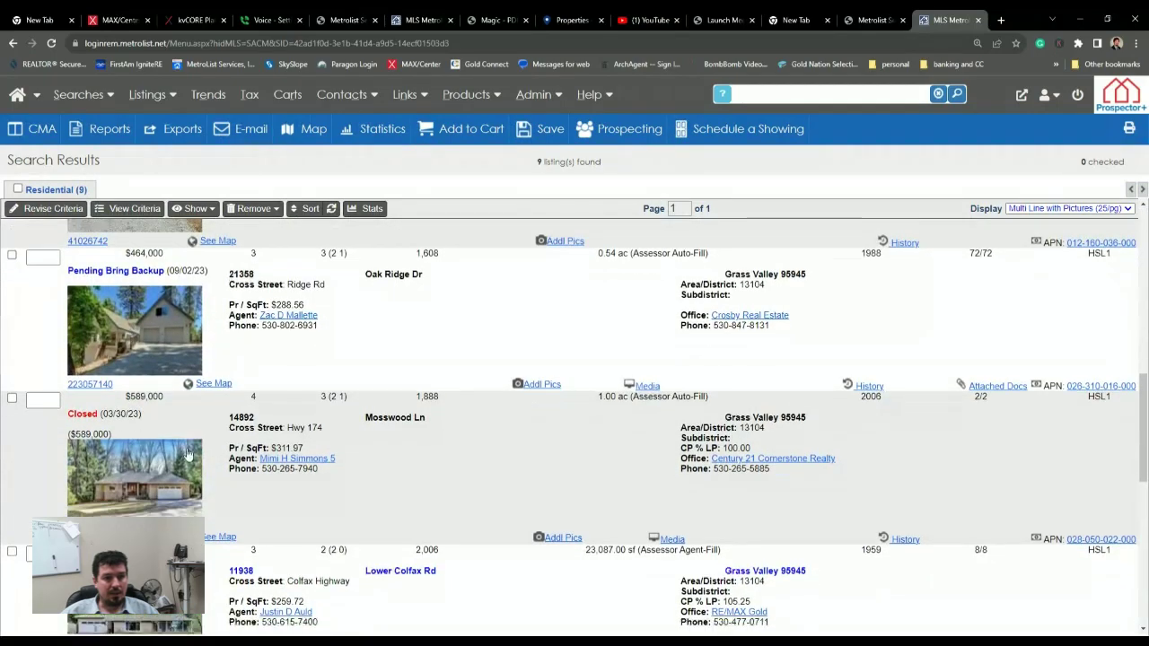
pyautogui.scroll(-3, 188, 454)
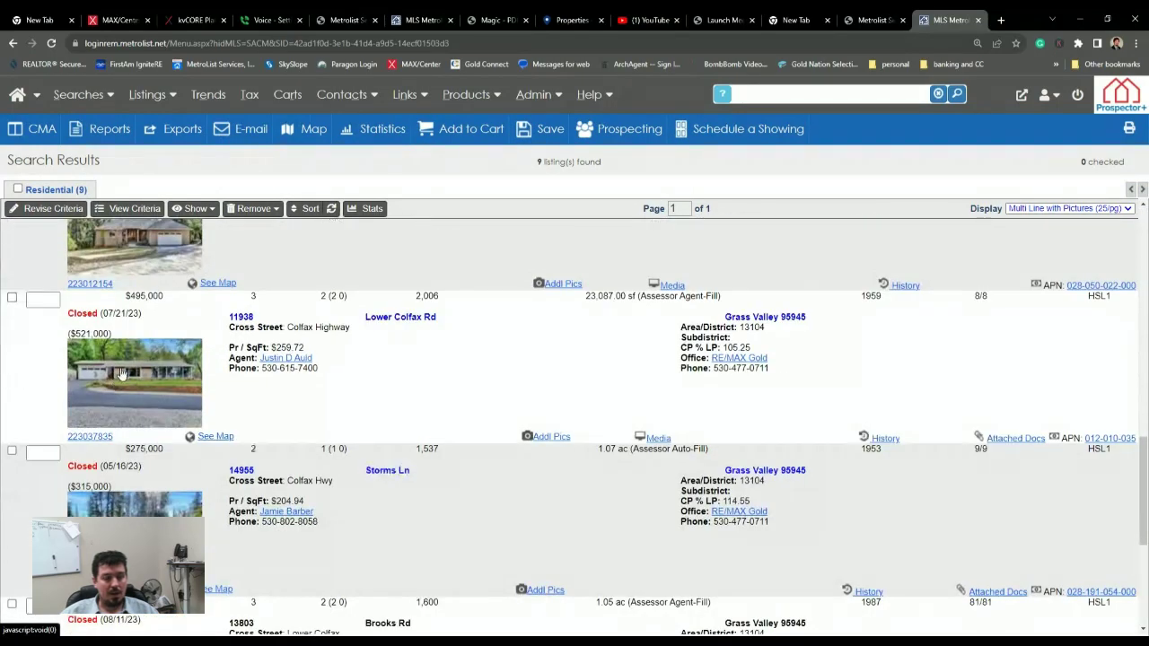
pyautogui.scroll(-2, 206, 588)
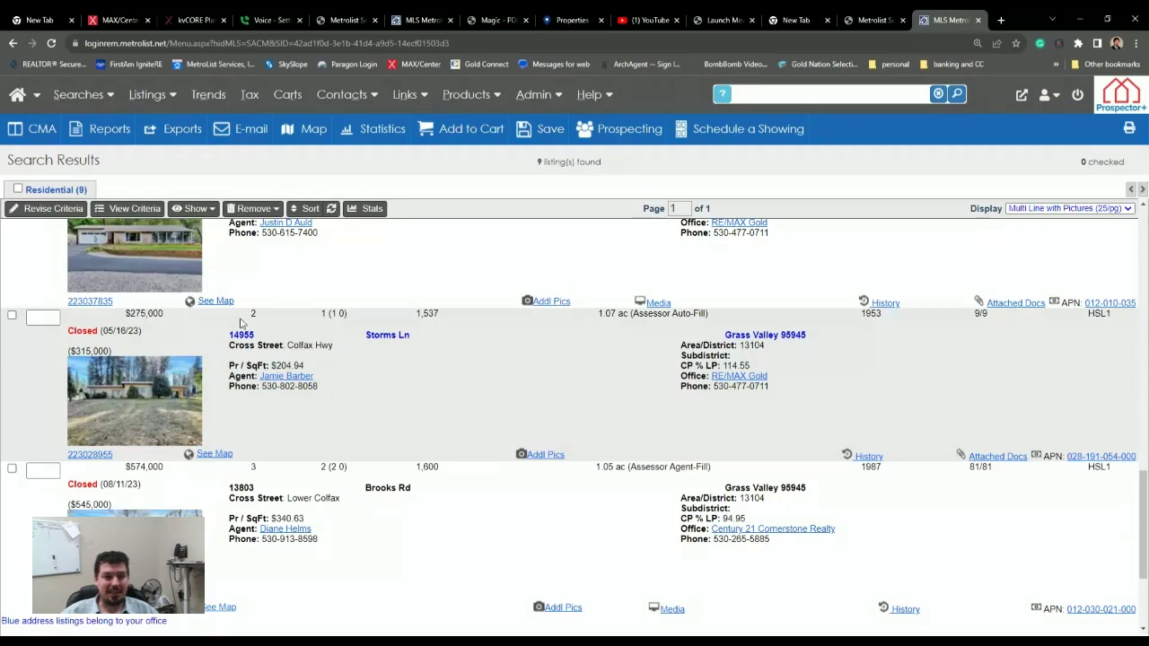
pyautogui.scroll(-1, 40, 434)
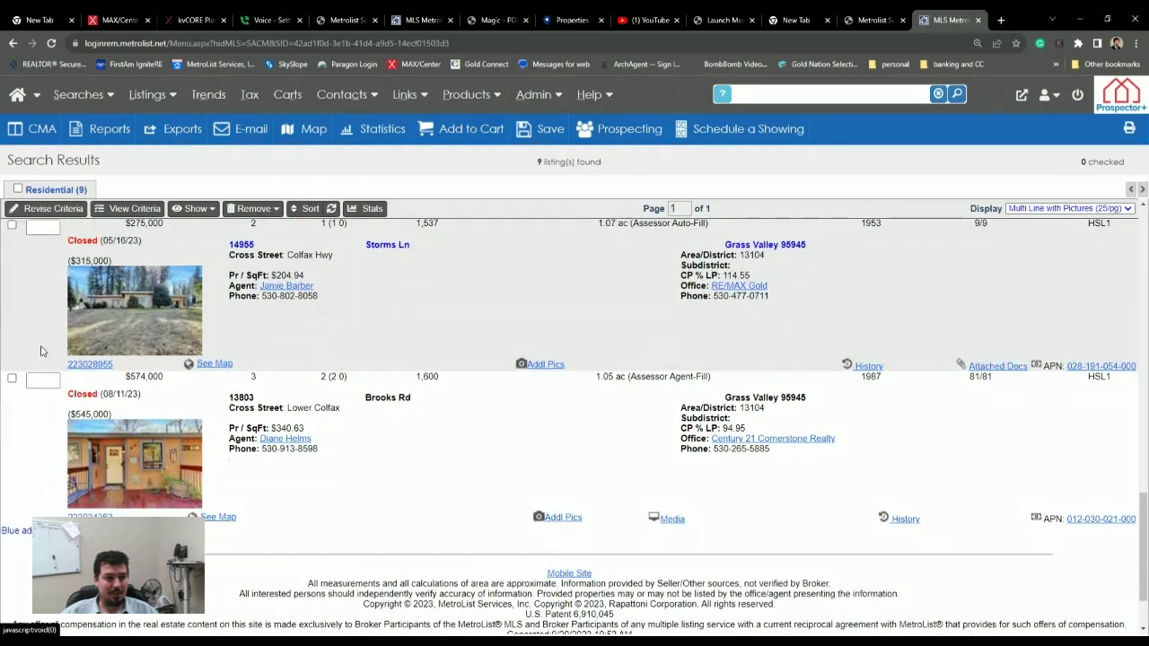
pyautogui.click(12, 379)
pyautogui.scroll(3, 12, 359)
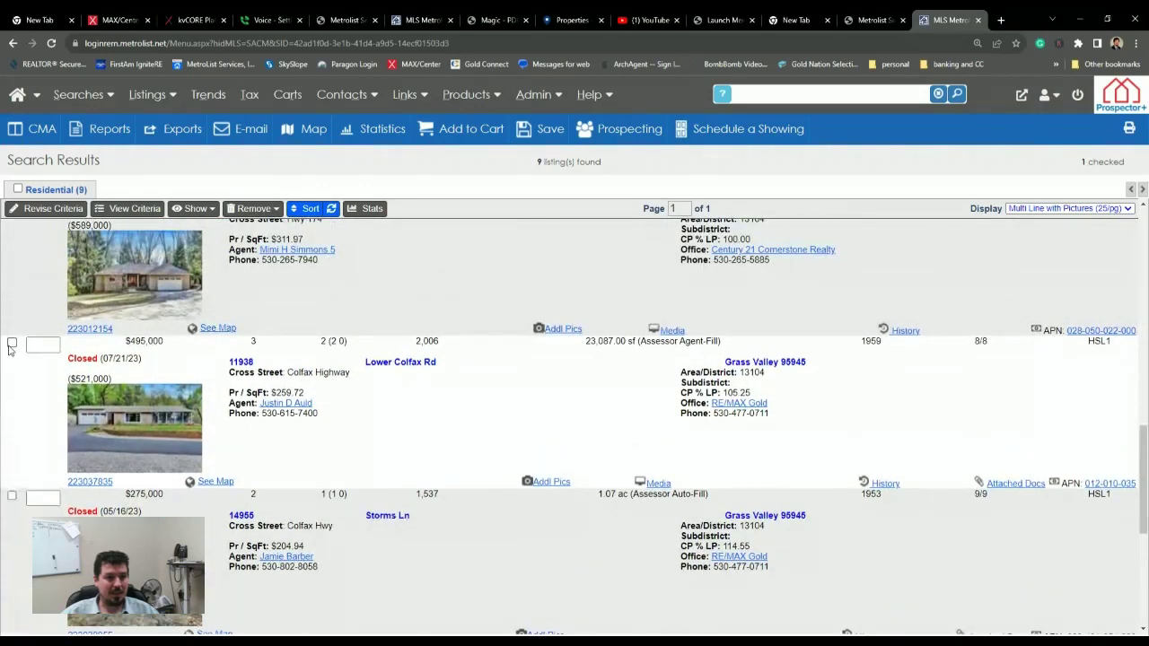
pyautogui.click(11, 343)
pyautogui.scroll(3, 14, 354)
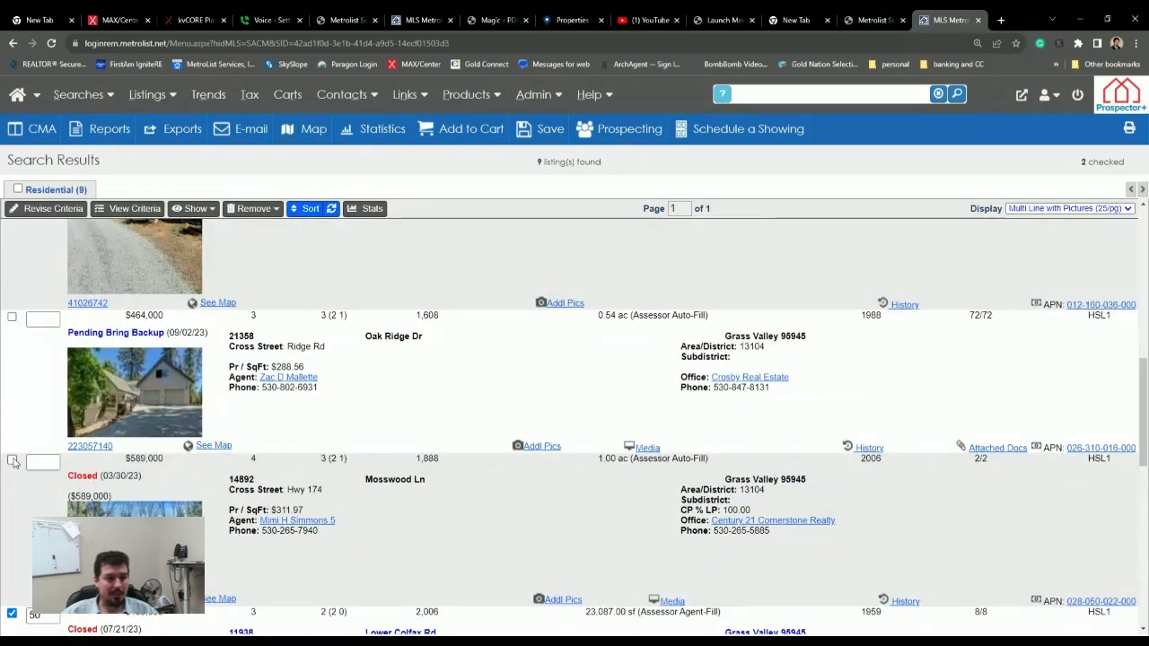
pyautogui.click(12, 459)
pyautogui.click(12, 317)
pyautogui.scroll(3, 13, 333)
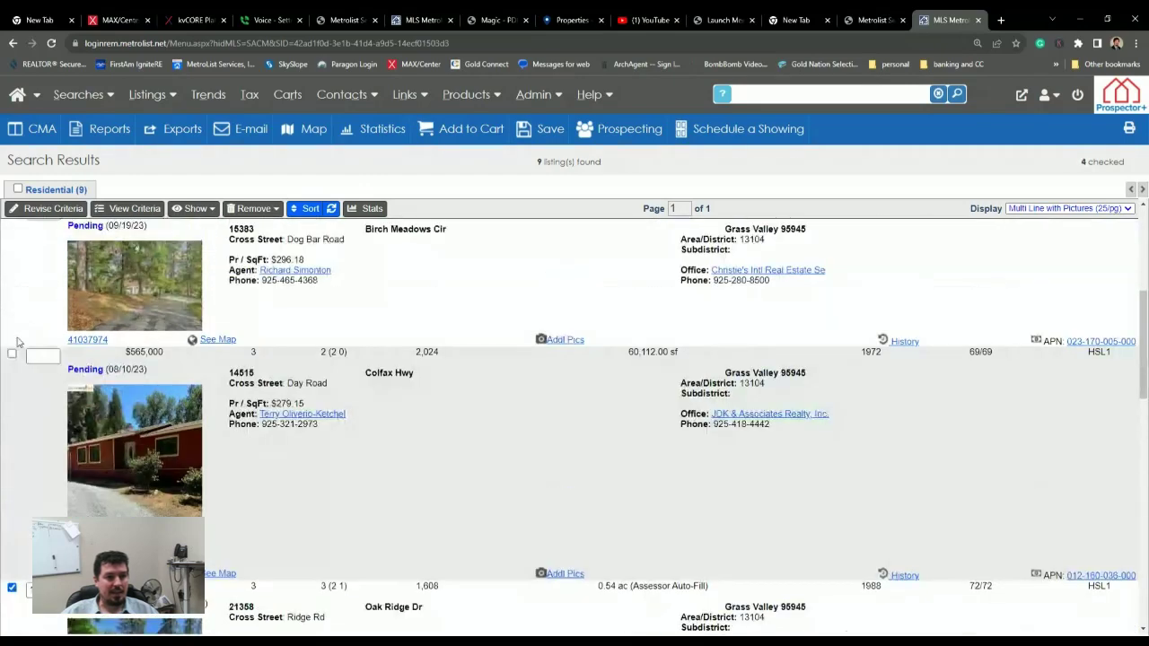
pyautogui.click(12, 353)
pyautogui.scroll(2, 13, 355)
pyautogui.click(12, 347)
pyautogui.scroll(1, 18, 332)
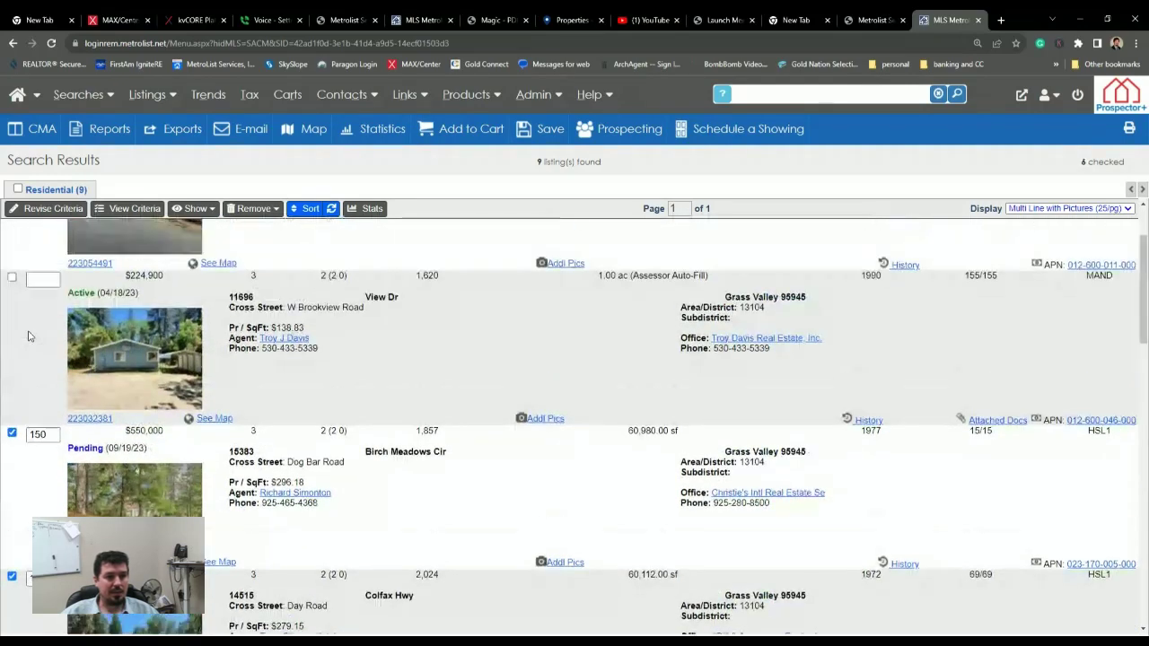
pyautogui.scroll(-1, 17, 306)
pyautogui.scroll(1, 14, 287)
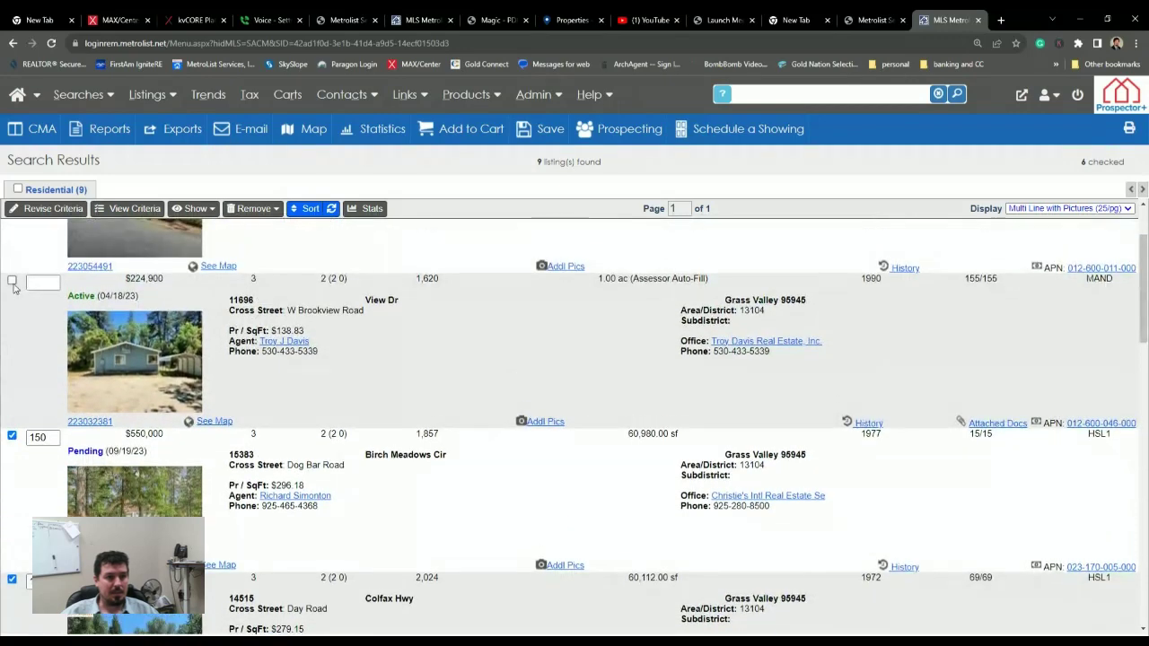
pyautogui.click(12, 281)
pyautogui.scroll(2, 25, 294)
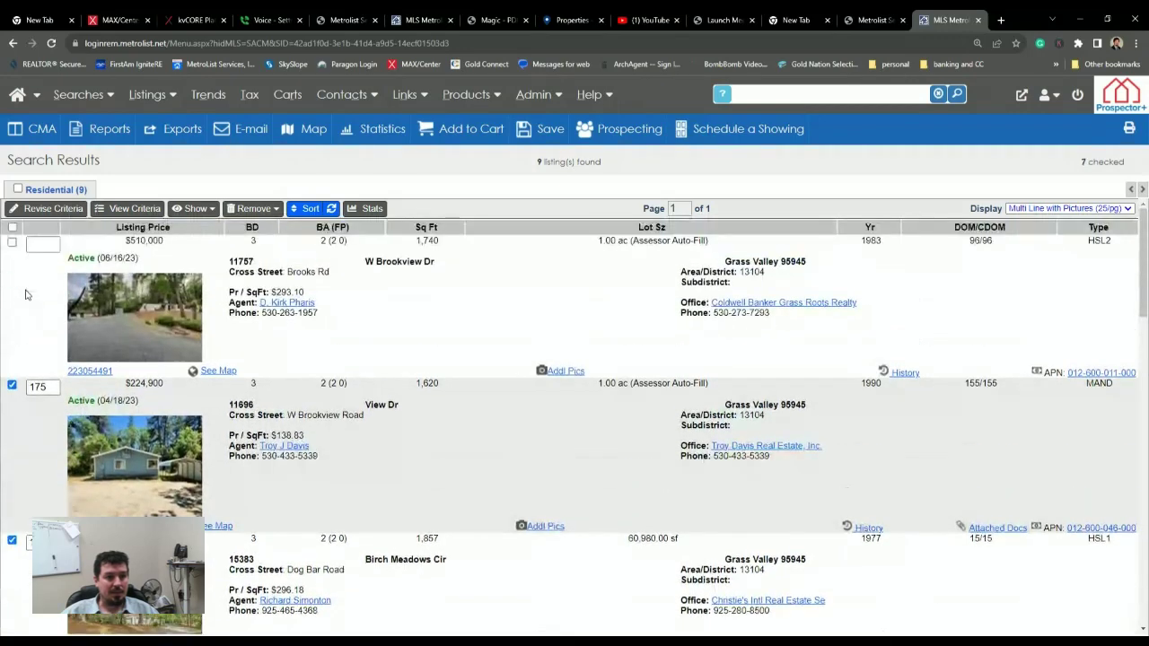
pyautogui.click(11, 242)
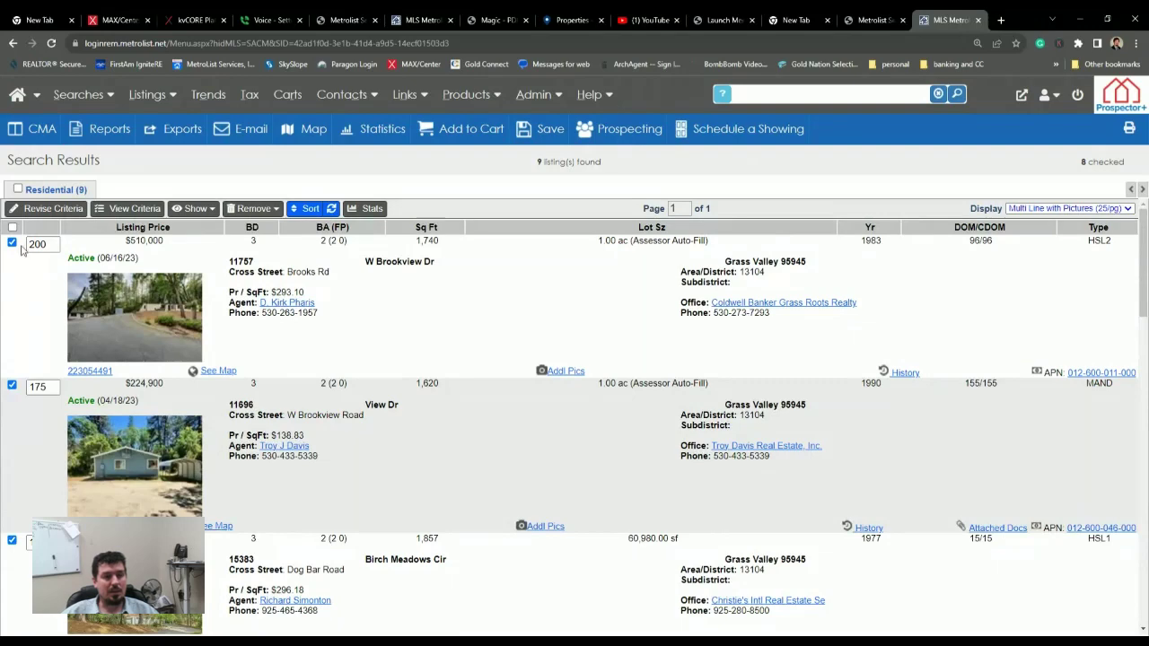
pyautogui.click(27, 133)
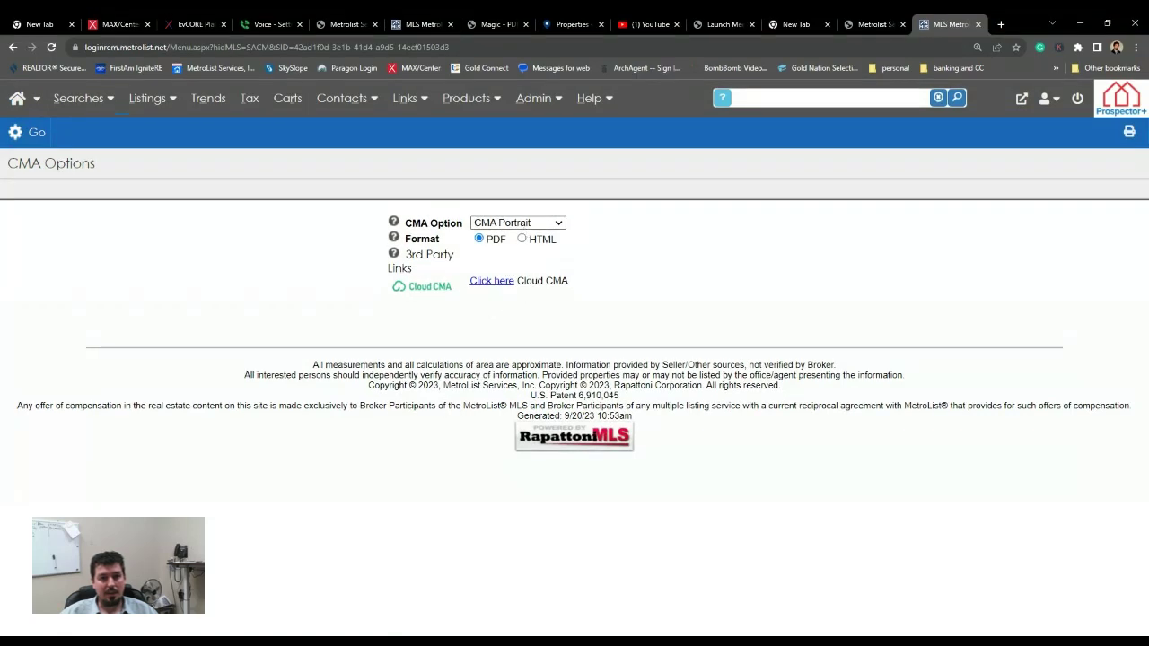
# - Sign in to MetroList Connect, end the other session, and relaunch Cloud CMA for the checked listings
pyautogui.click(491, 282)
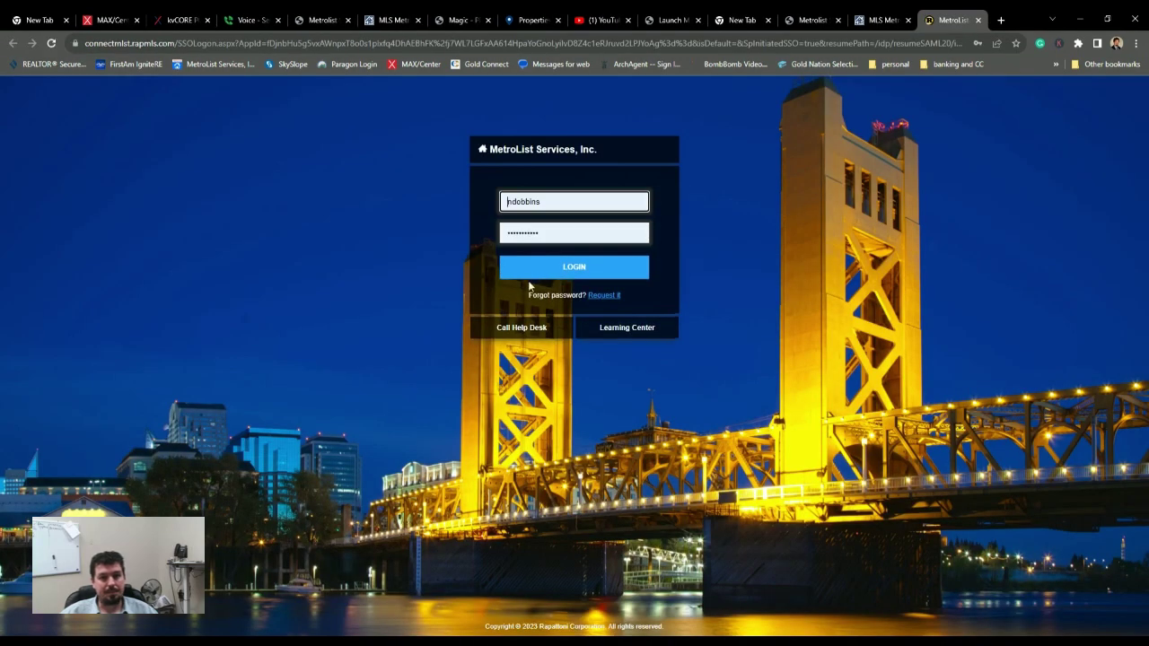
pyautogui.click(552, 269)
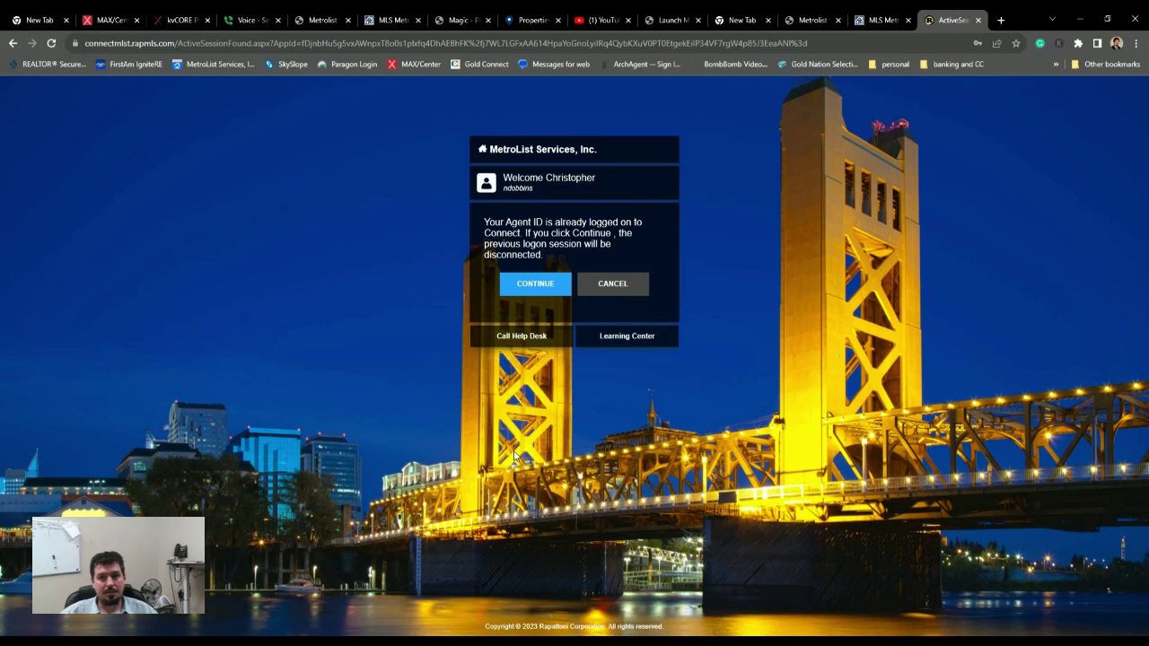
pyautogui.click(540, 299)
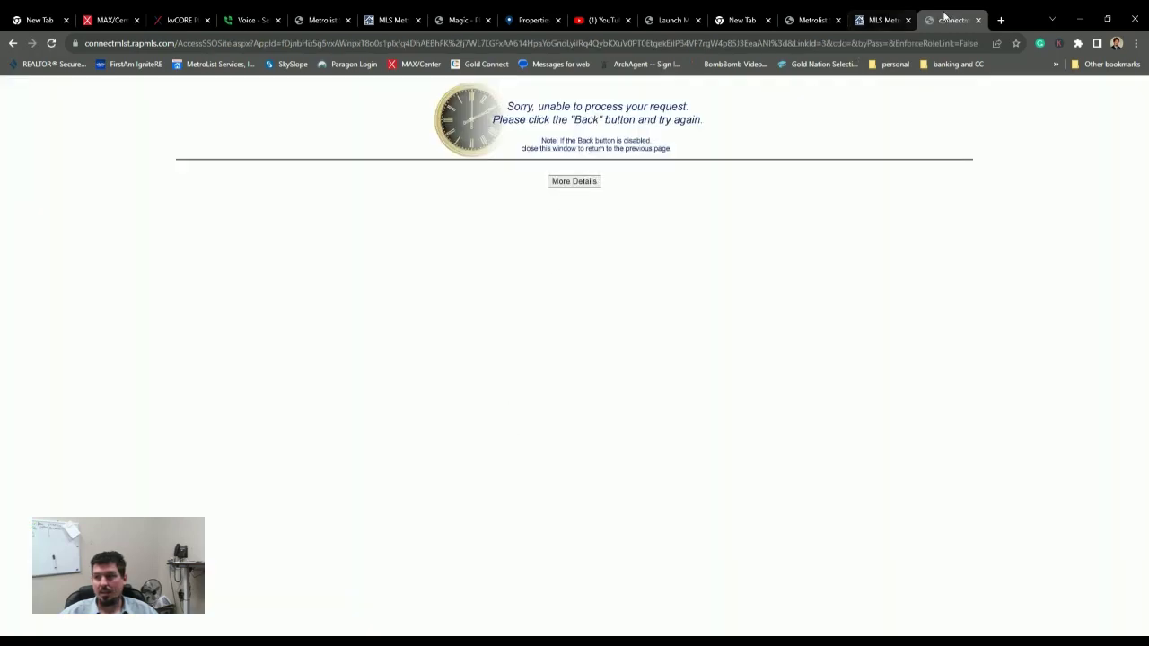
pyautogui.click(872, 21)
pyautogui.click(484, 279)
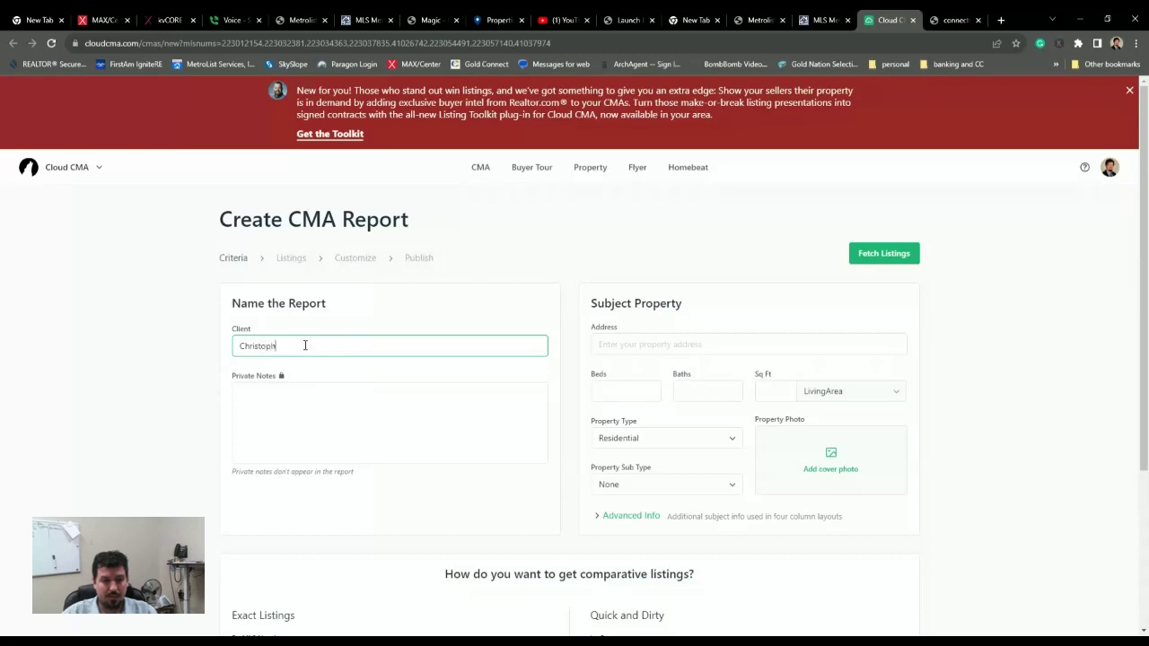
pyautogui.click(617, 349)
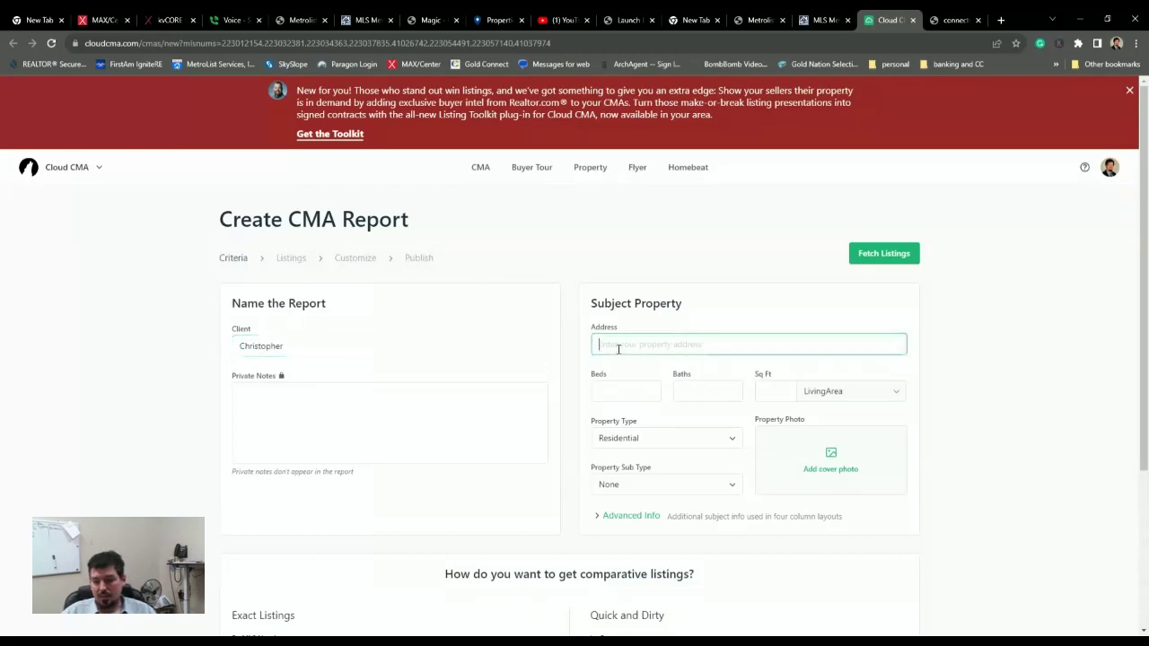
pyautogui.write('156')
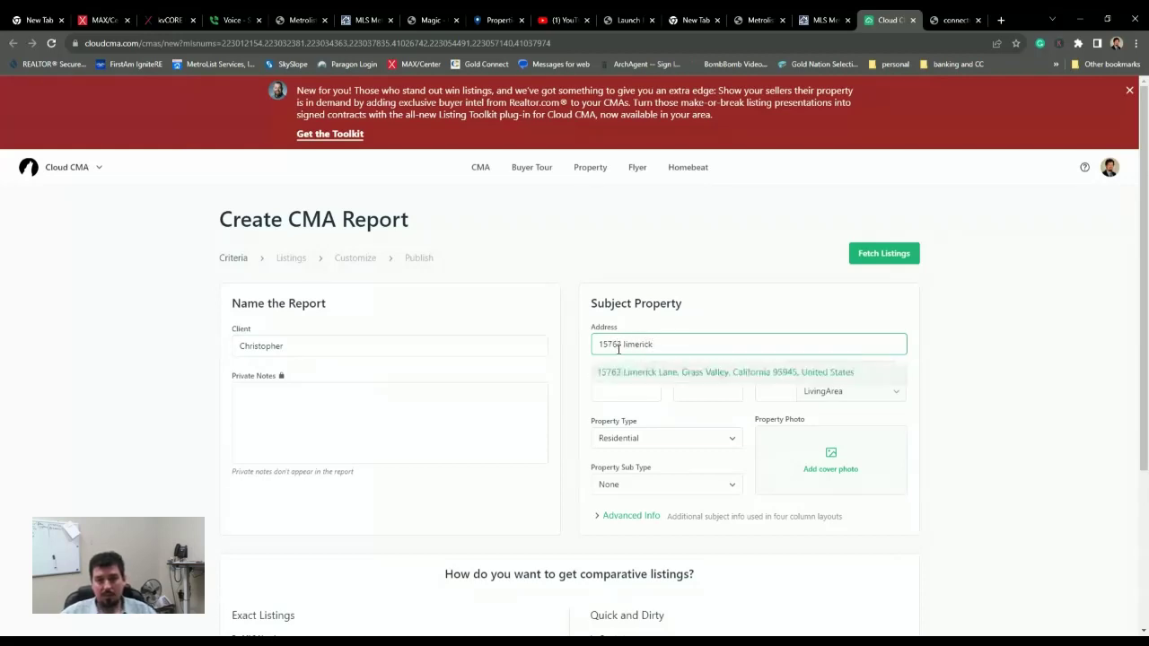
pyautogui.click(634, 377)
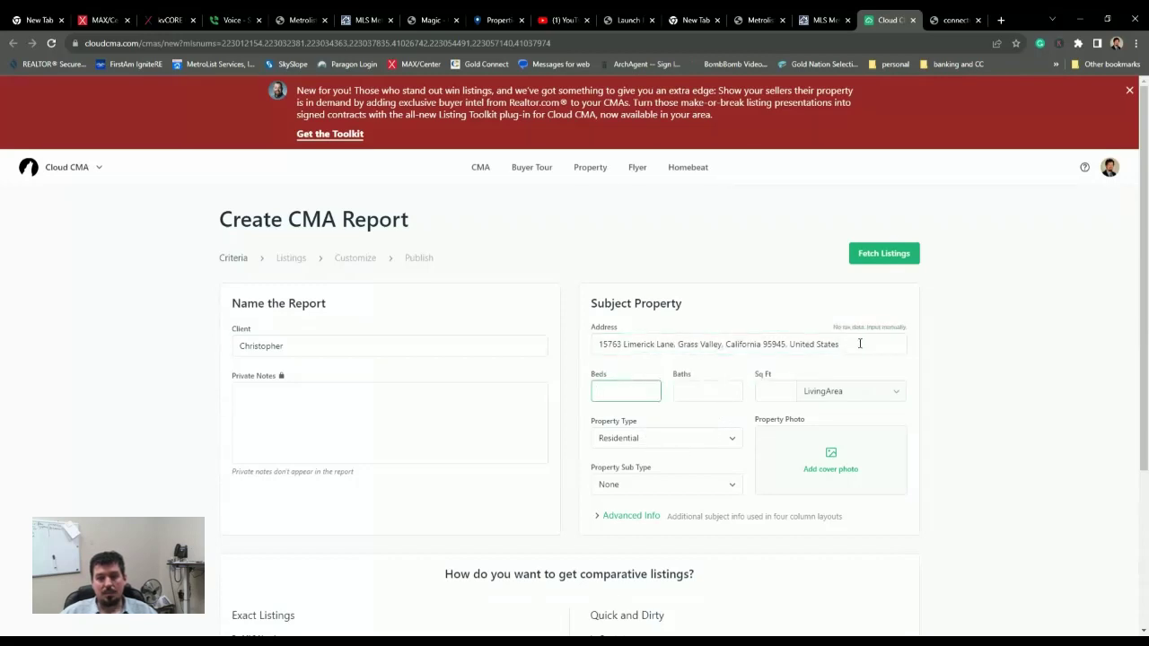
pyautogui.click(620, 345)
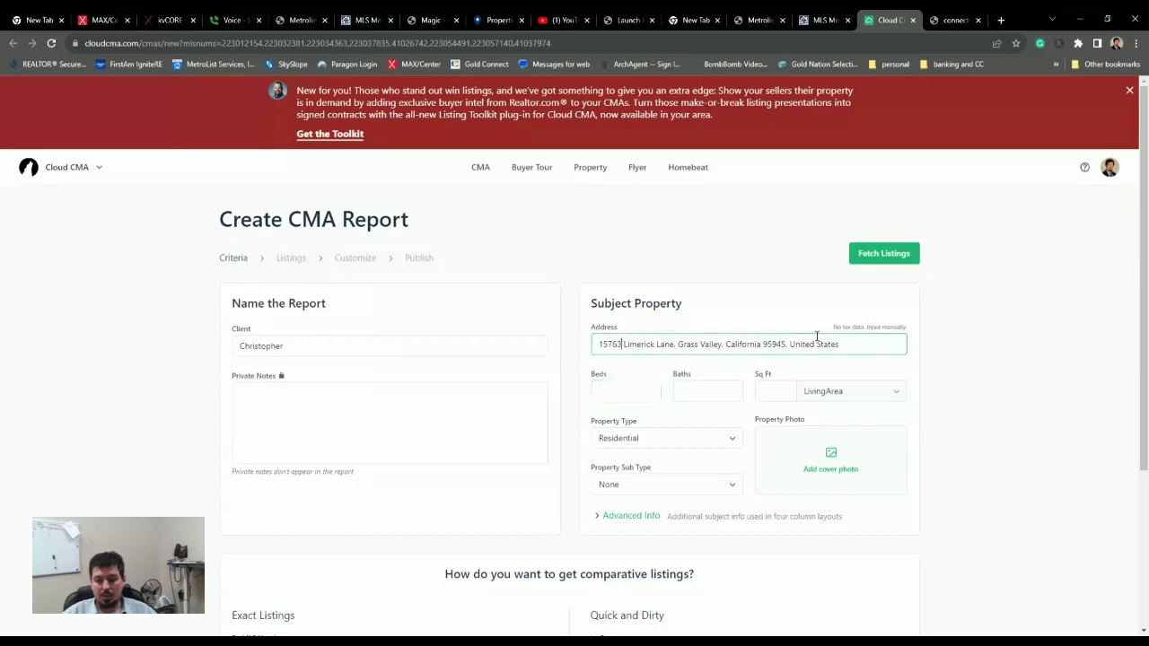
pyautogui.press('BackSpace')
pyautogui.press('BackSpace')
pyautogui.press('BackSpace')
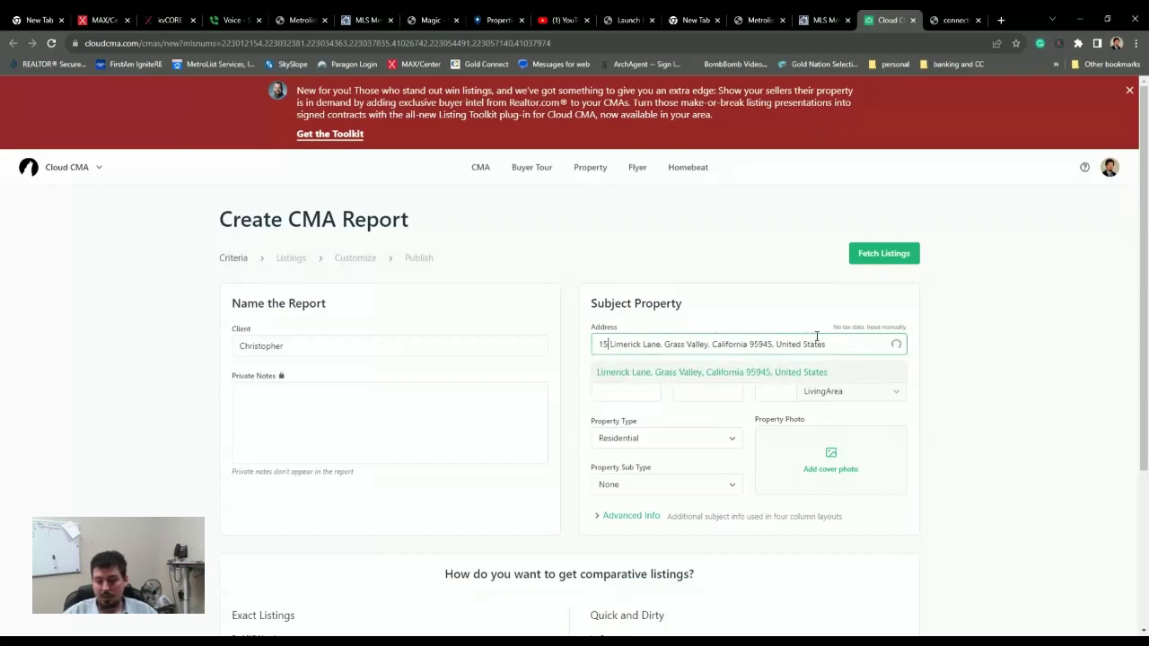
pyautogui.write('67')
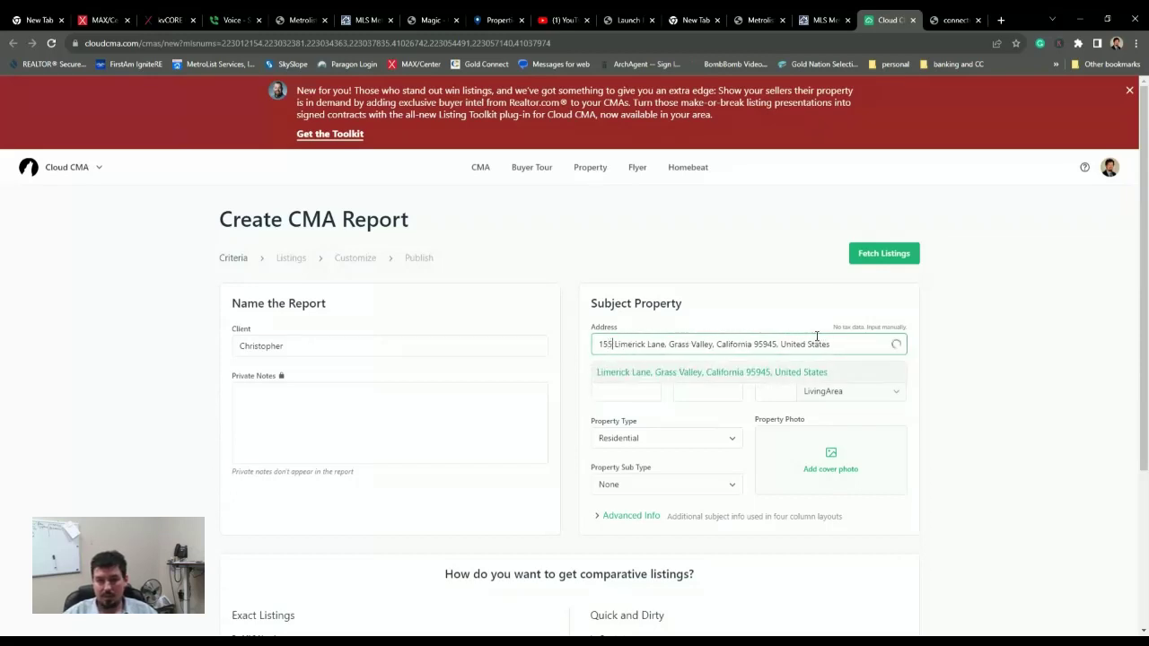
pyautogui.press('BackSpace')
pyautogui.press('BackSpace')
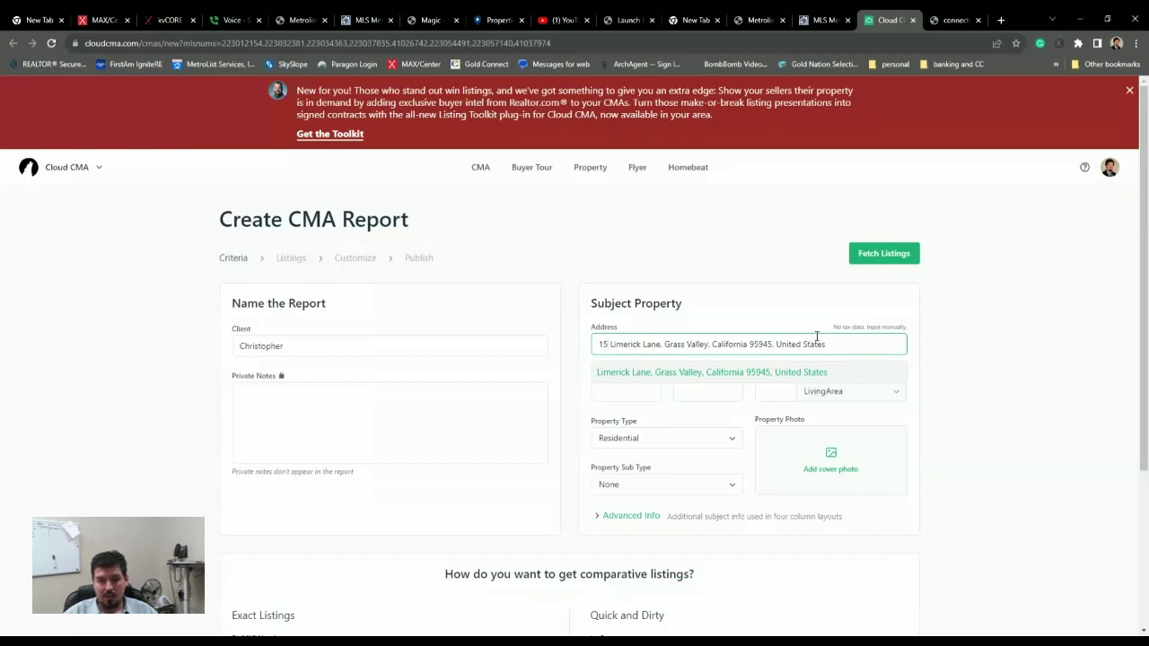
pyautogui.write('757')
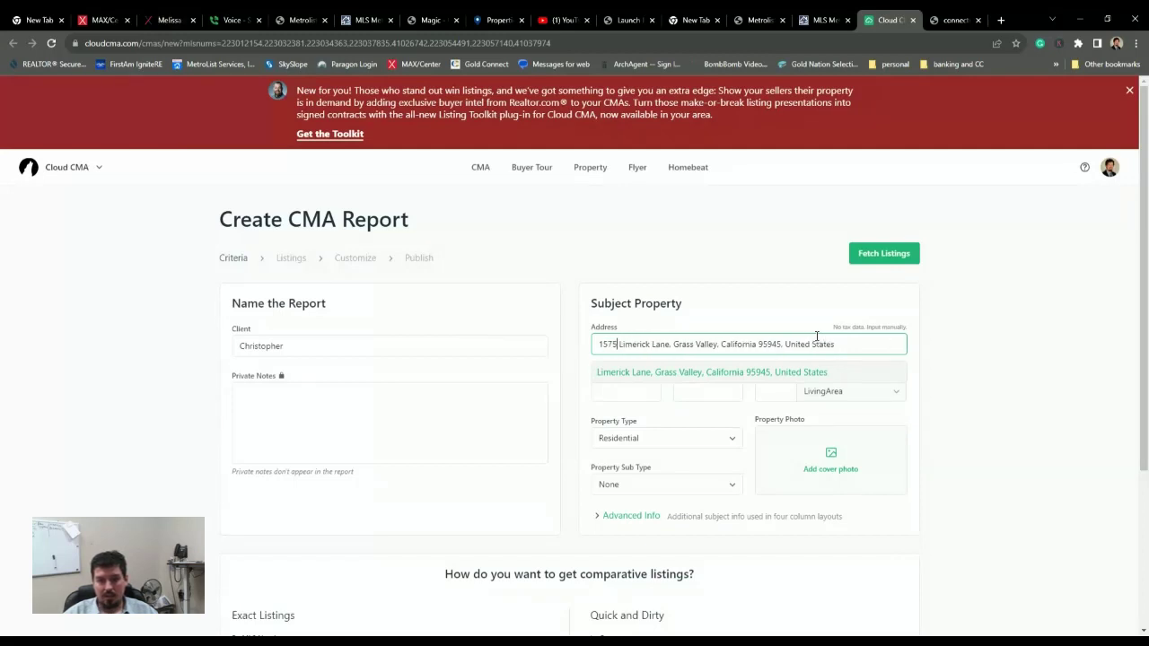
pyautogui.click(741, 375)
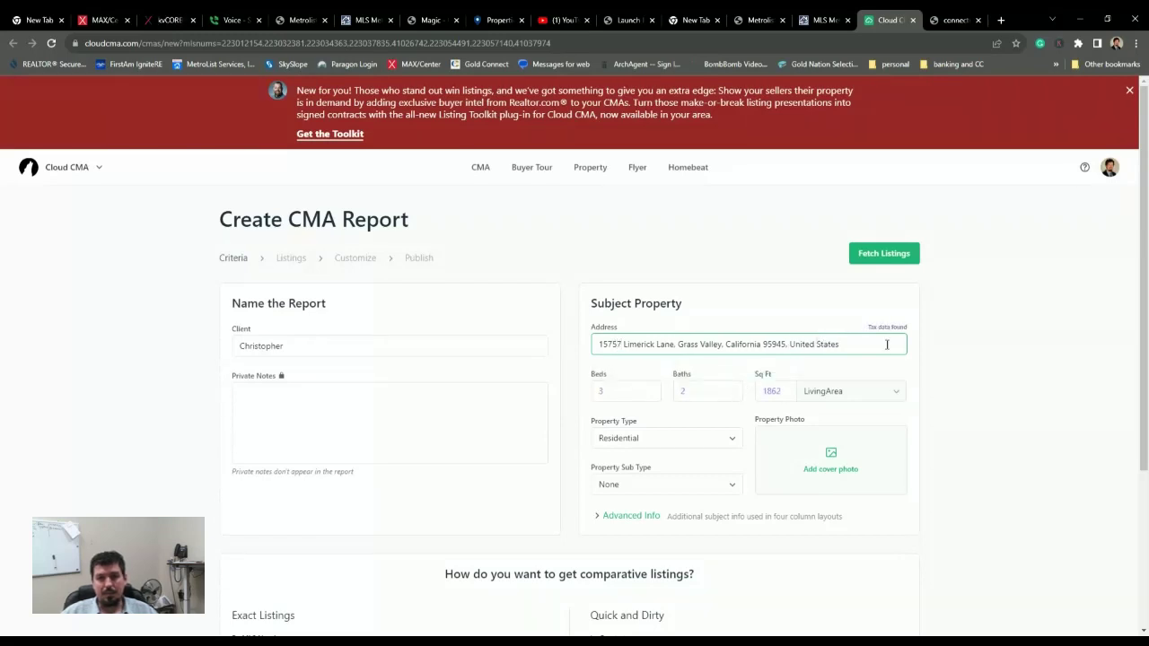
# - Select the MLS numbers list under Exact Listings and fetch those comparable listings
pyautogui.scroll(-2, 687, 375)
pyautogui.scroll(-1, 701, 368)
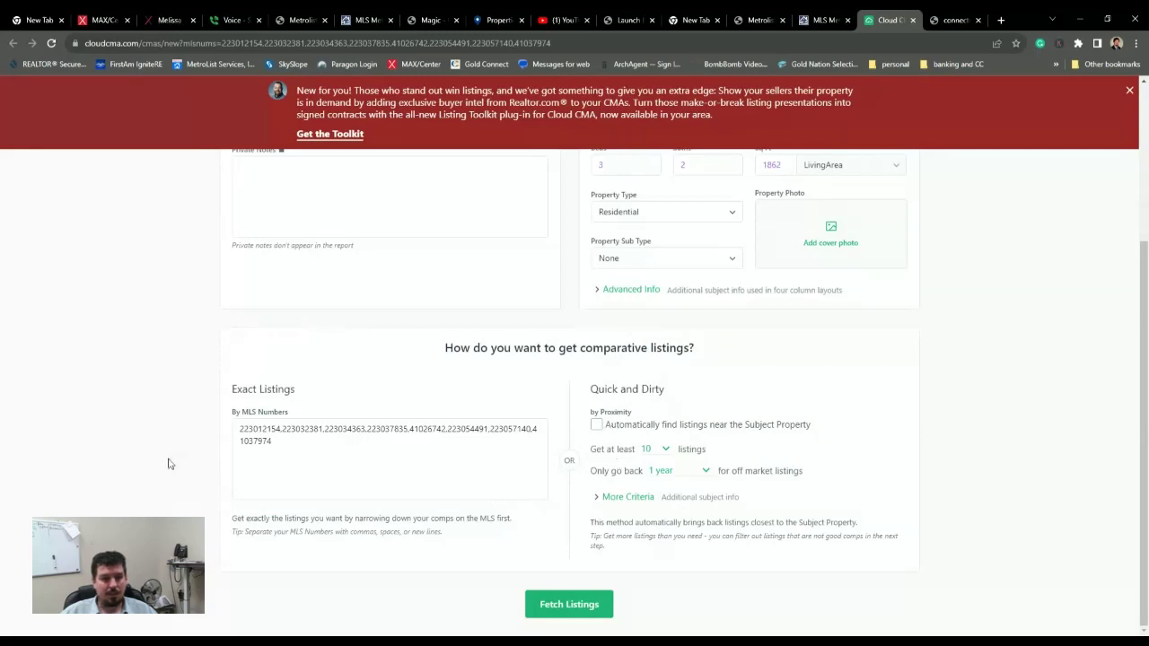
pyautogui.scroll(3, 431, 368)
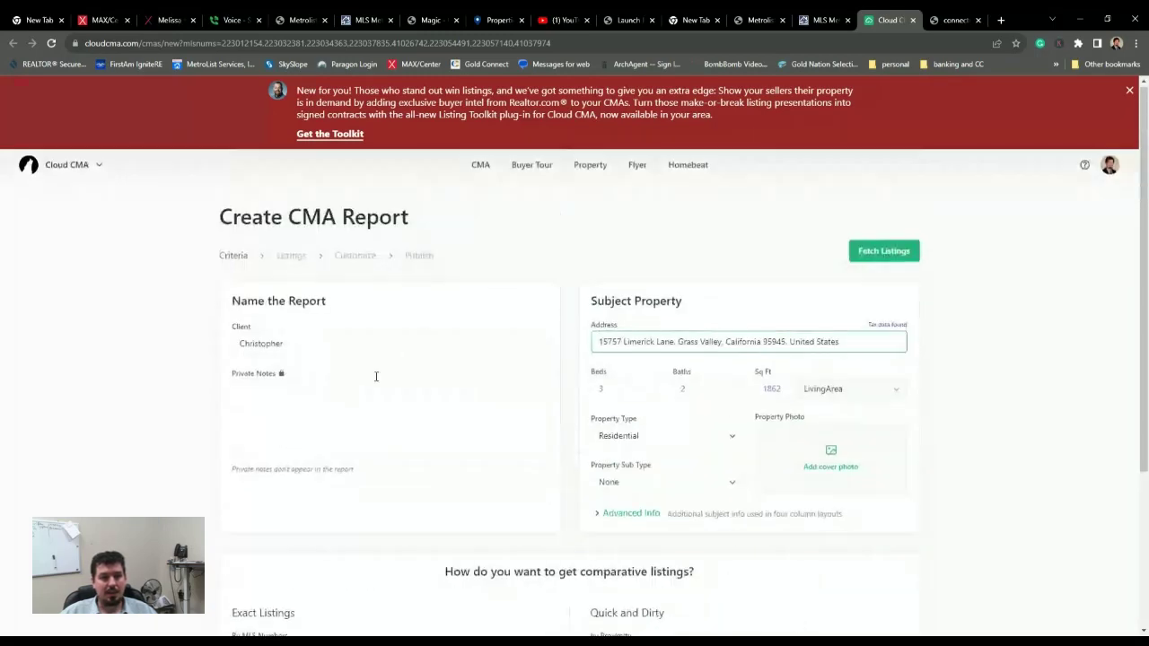
pyautogui.scroll(-3, 374, 377)
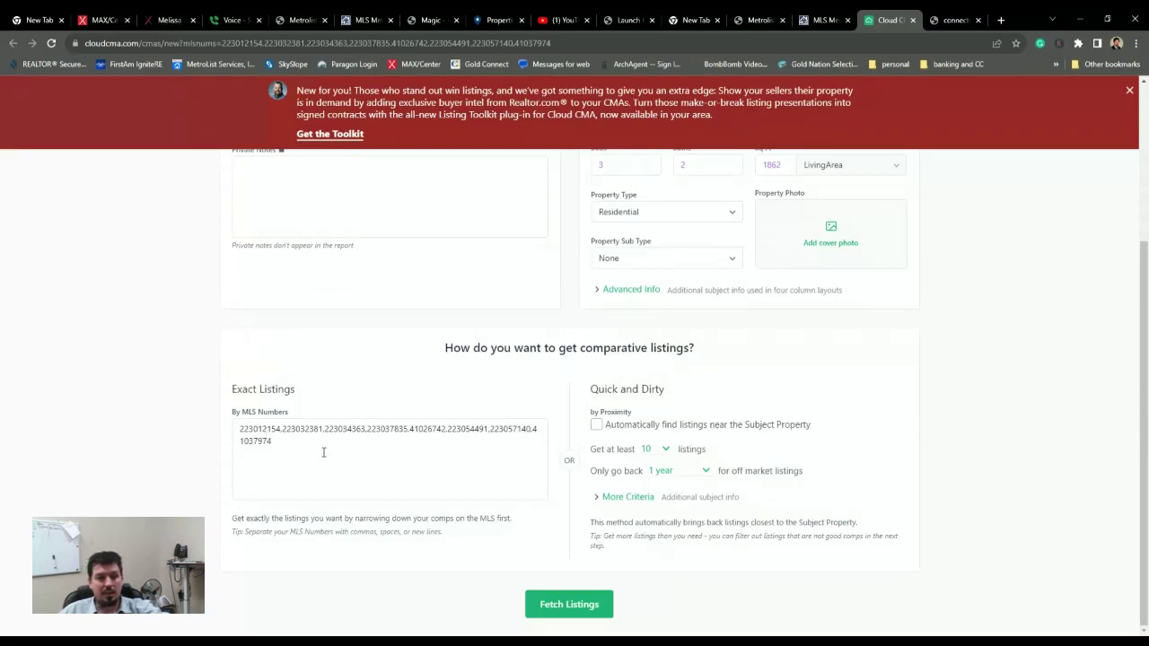
pyautogui.moveTo(307, 449); pyautogui.dragTo(221, 428)
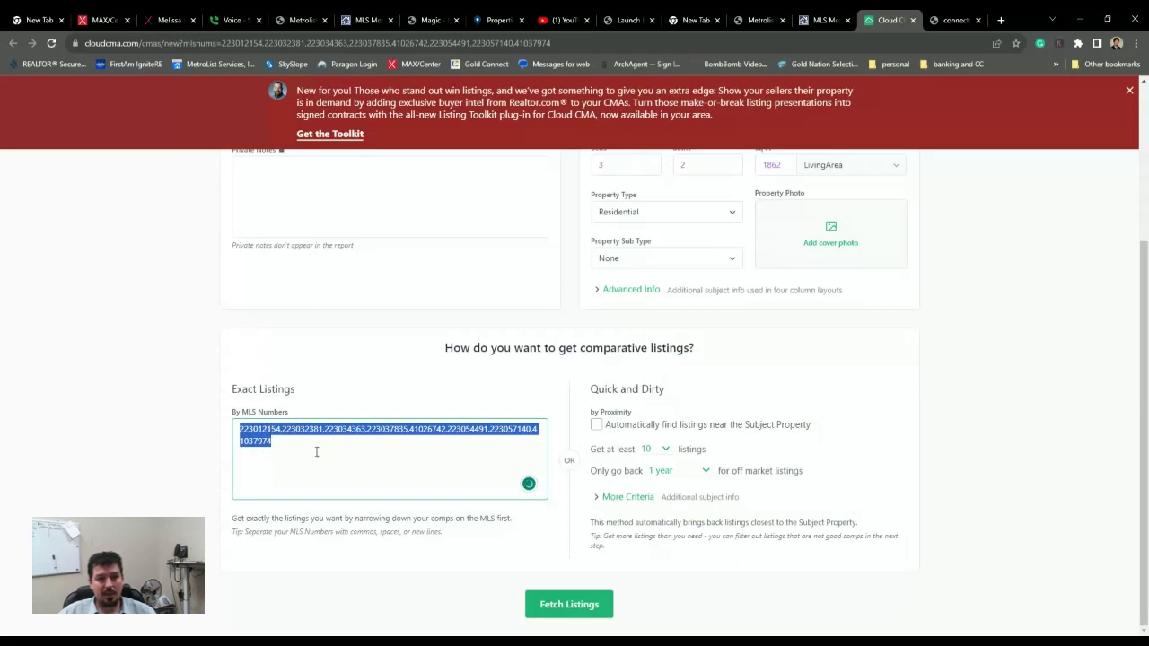
pyautogui.click(341, 465)
pyautogui.click(574, 604)
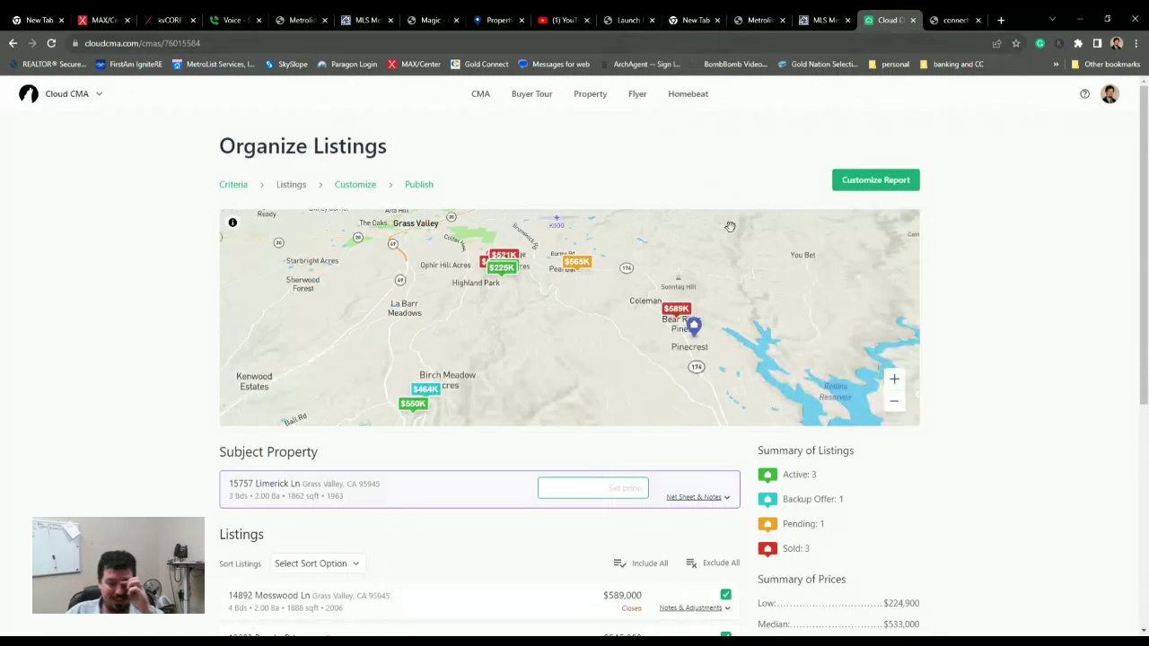
pyautogui.scroll(-2, 604, 260)
pyautogui.scroll(-1, 596, 278)
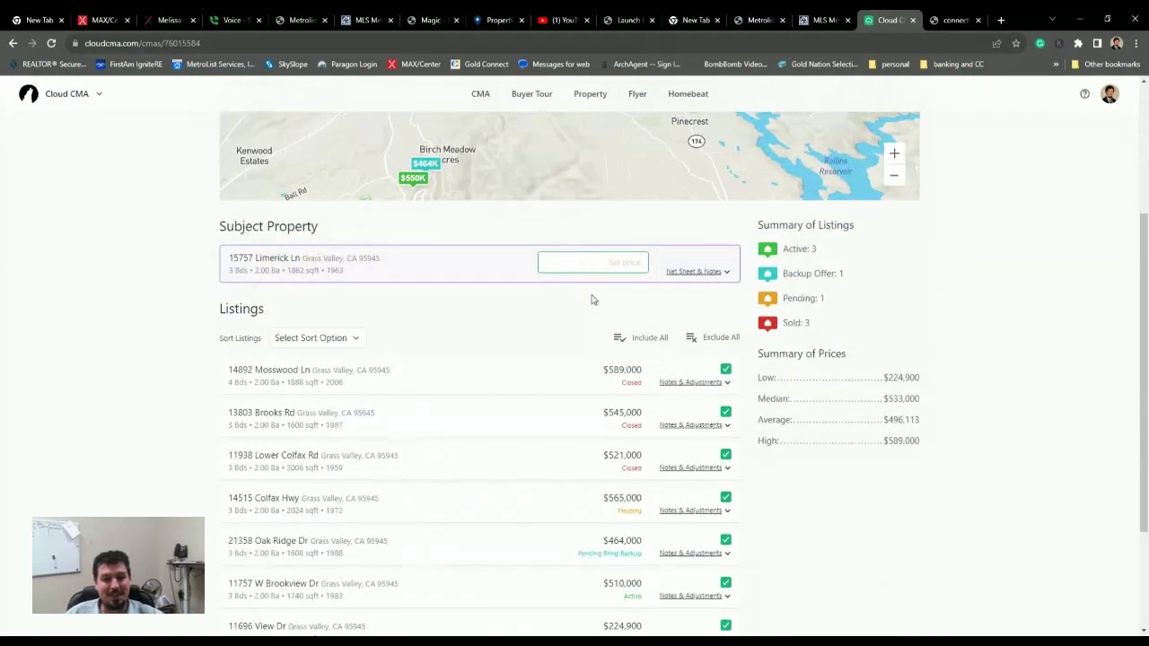
pyautogui.scroll(1, 680, 396)
pyautogui.scroll(1, 680, 396)
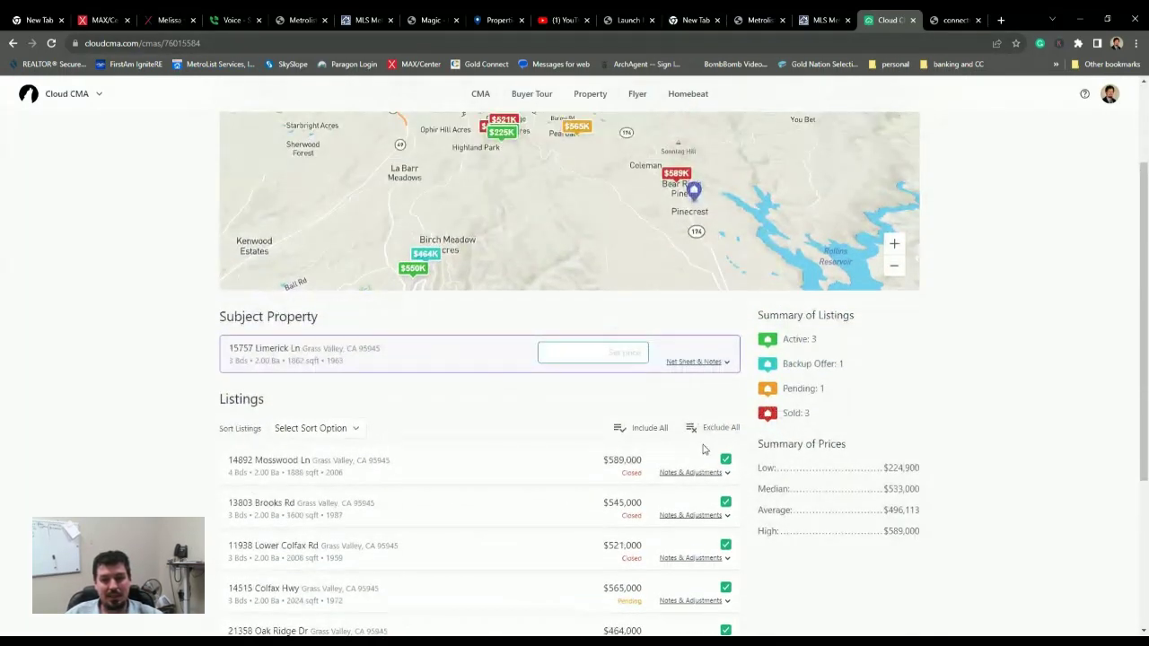
pyautogui.scroll(-2, 702, 446)
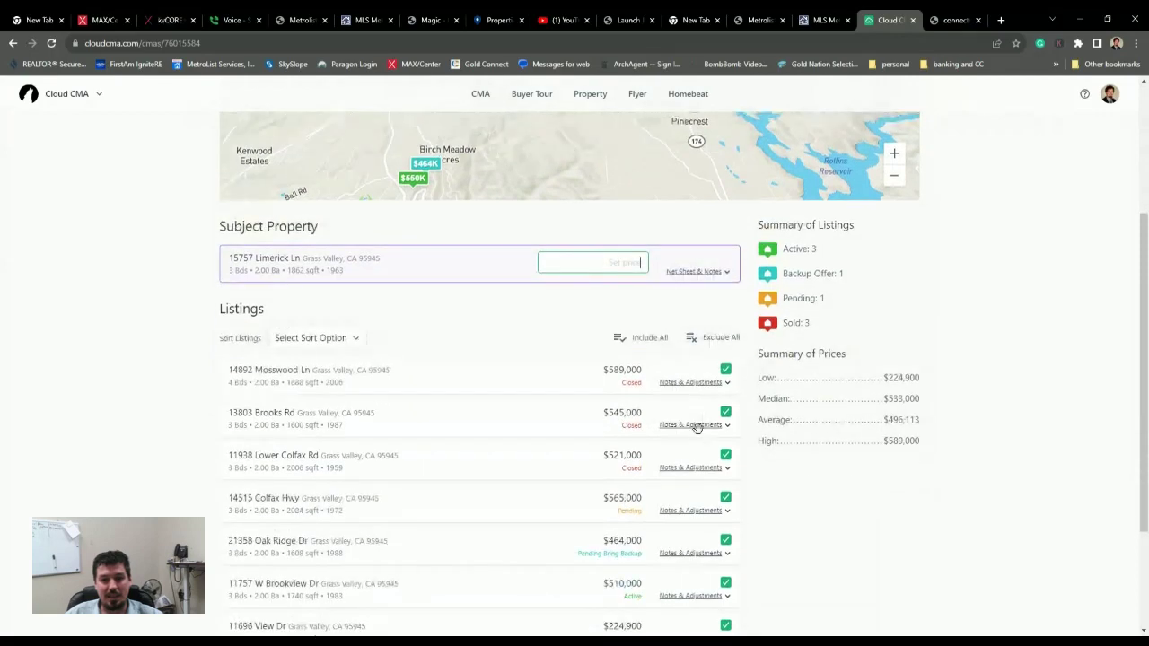
pyautogui.click(723, 383)
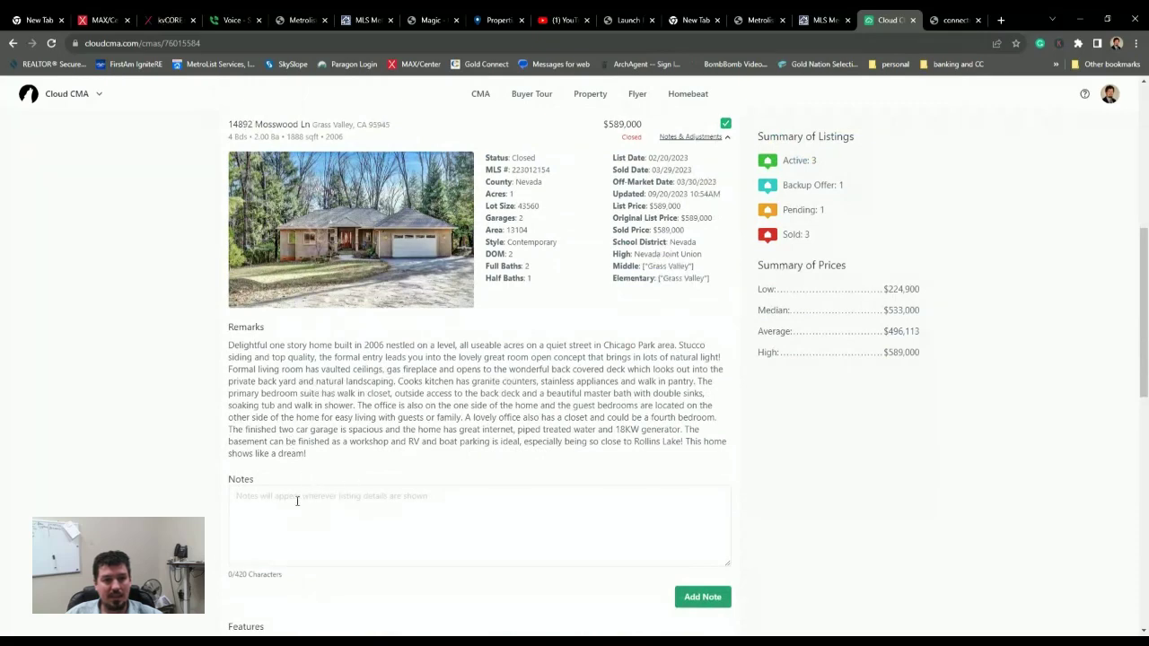
pyautogui.scroll(-6, 297, 501)
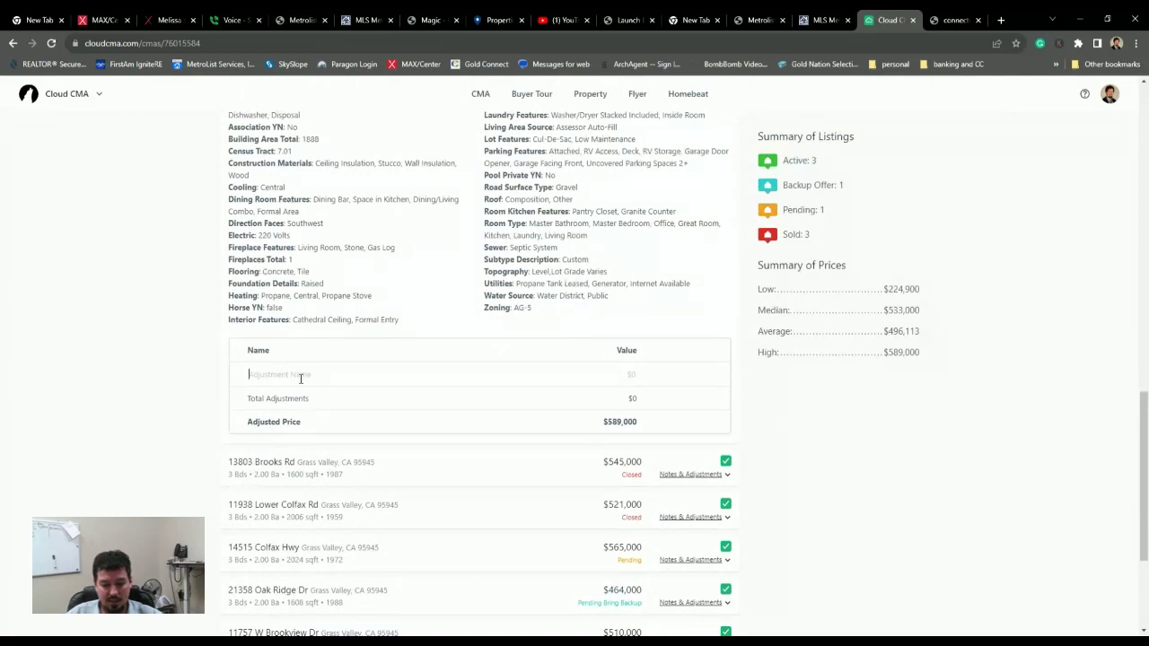
pyautogui.write('$50k')
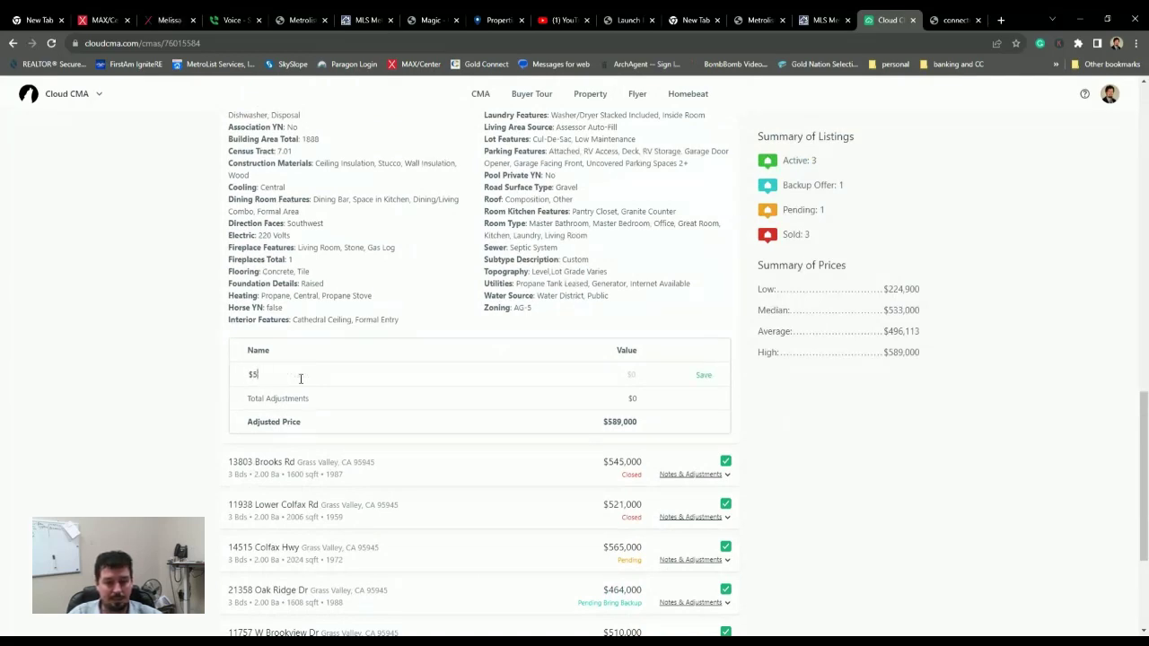
pyautogui.press('BackSpace')
pyautogui.press('BackSpace')
pyautogui.write('guest')
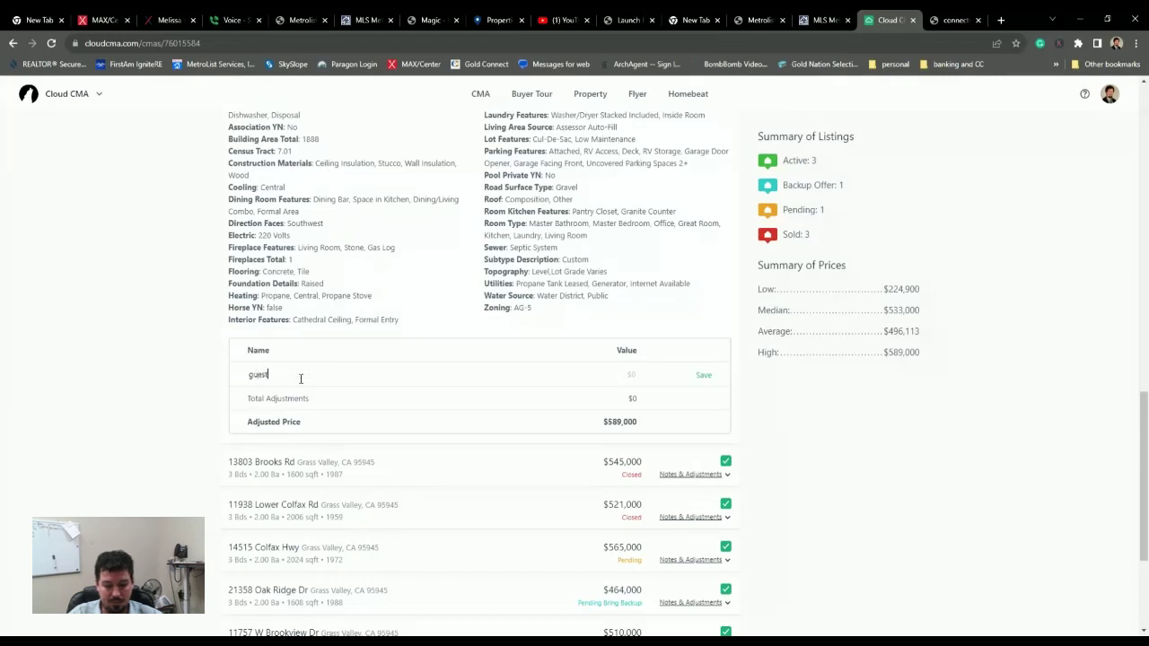
pyautogui.write(' house')
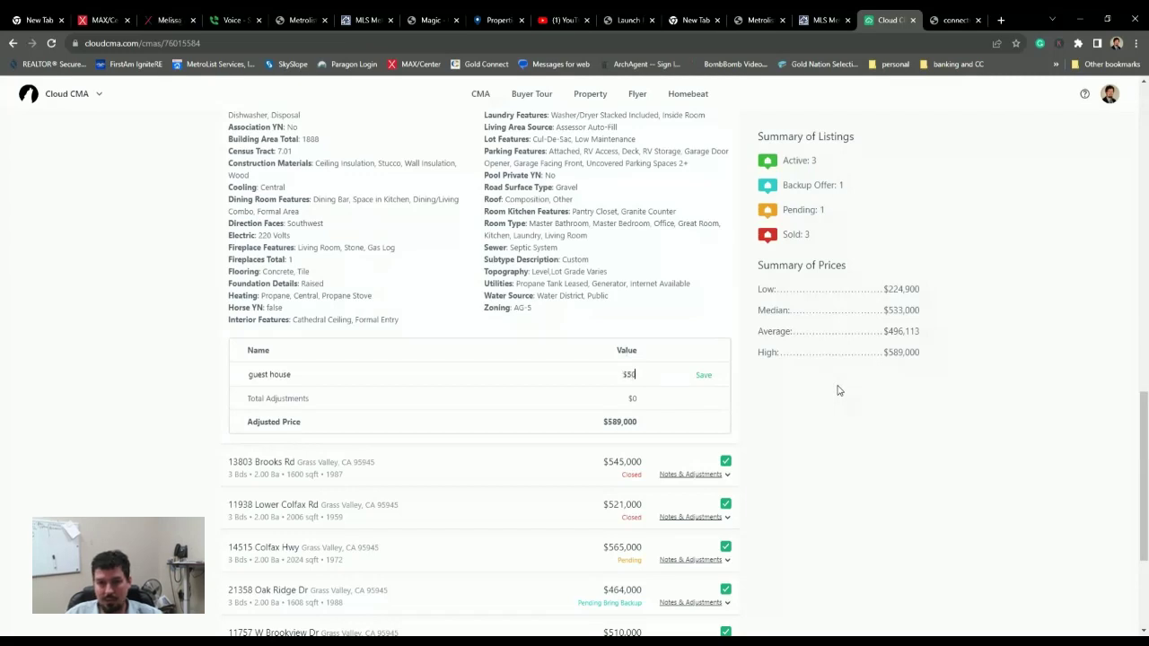
pyautogui.click(703, 376)
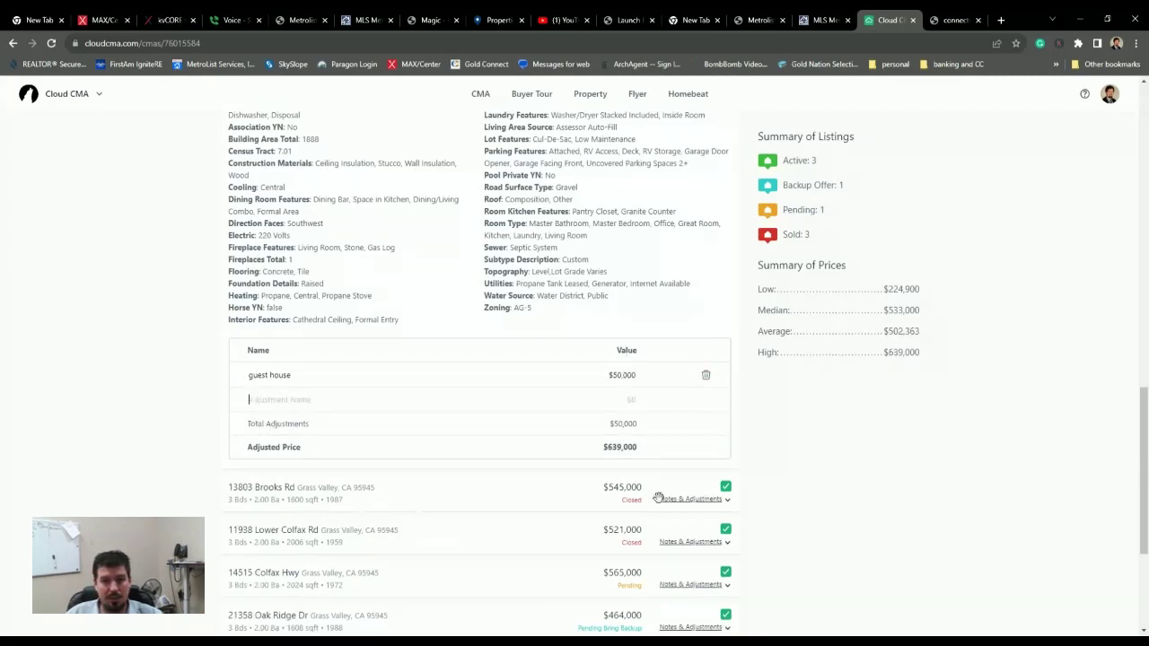
# - Add and save a 'Pool' adjustment of -$25,000, bringing the adjusted price to $614,000
pyautogui.click(695, 499)
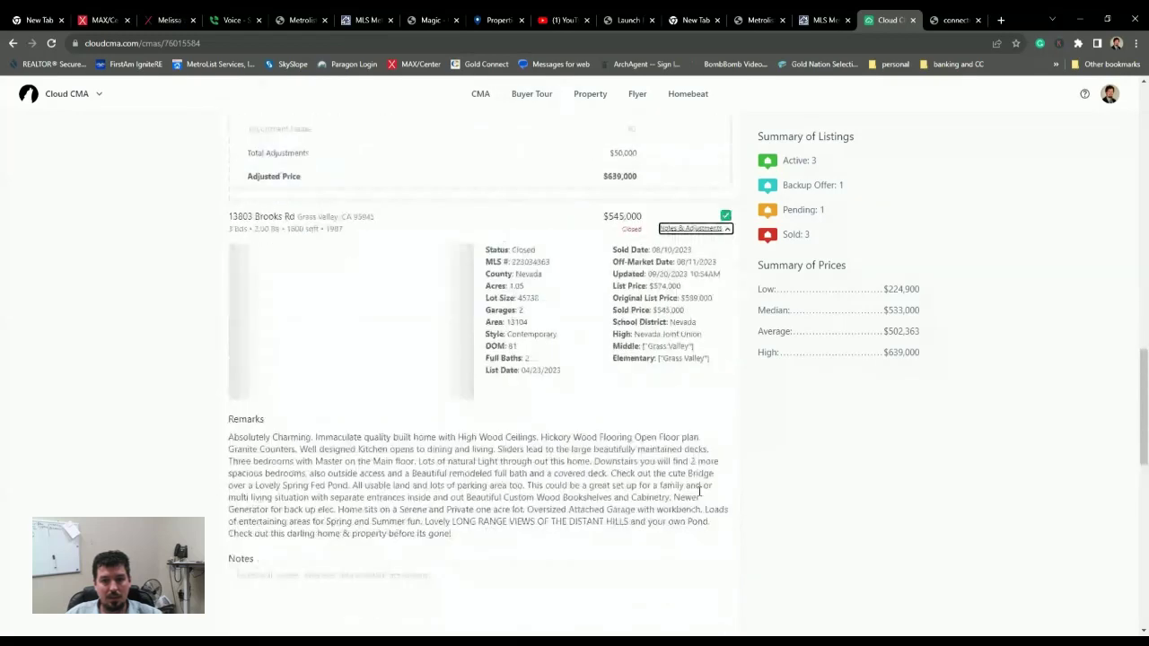
pyautogui.scroll(-5, 413, 341)
pyautogui.scroll(-3, 413, 341)
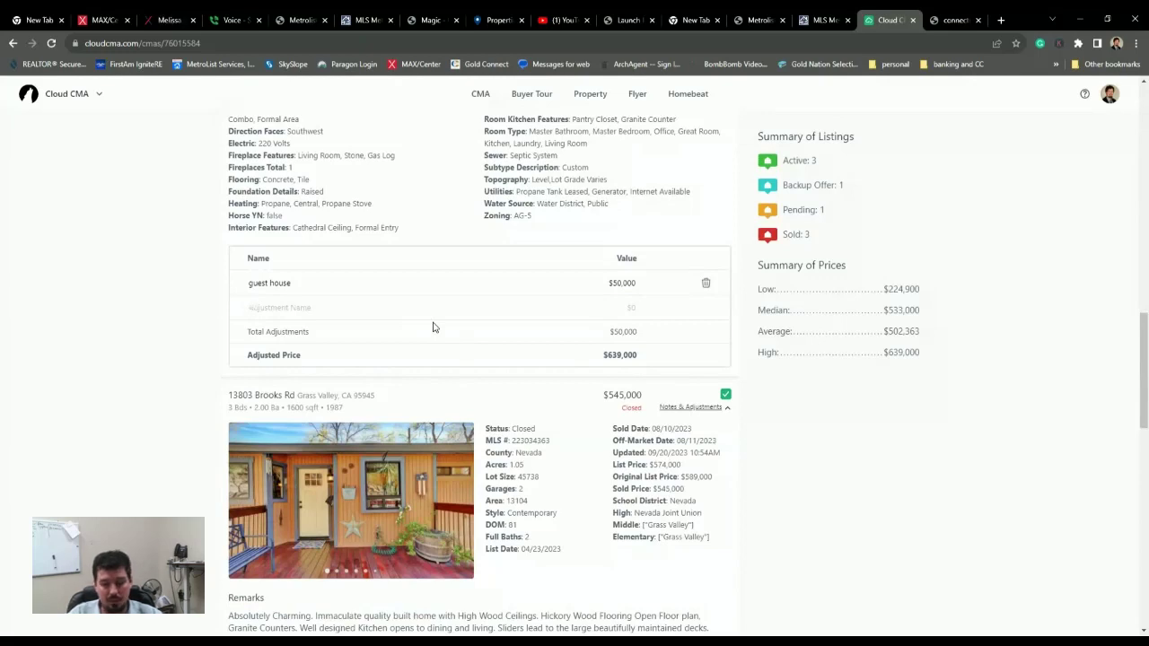
pyautogui.write('P')
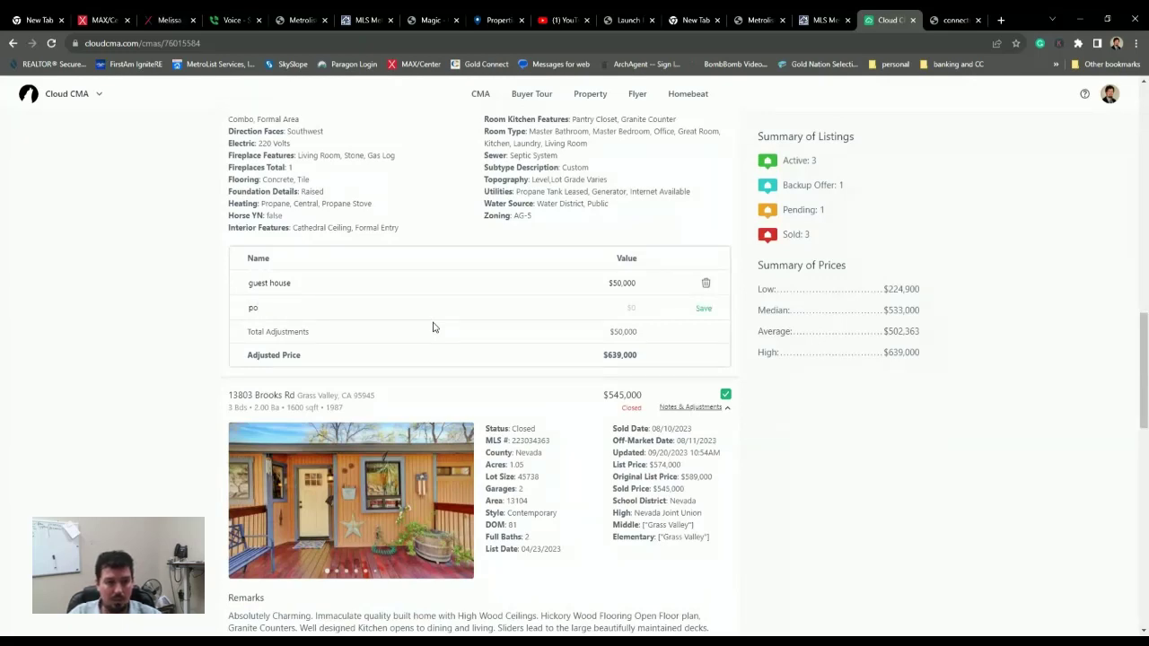
pyautogui.press('BackSpace')
pyautogui.press('BackSpace')
pyautogui.write('Poll')
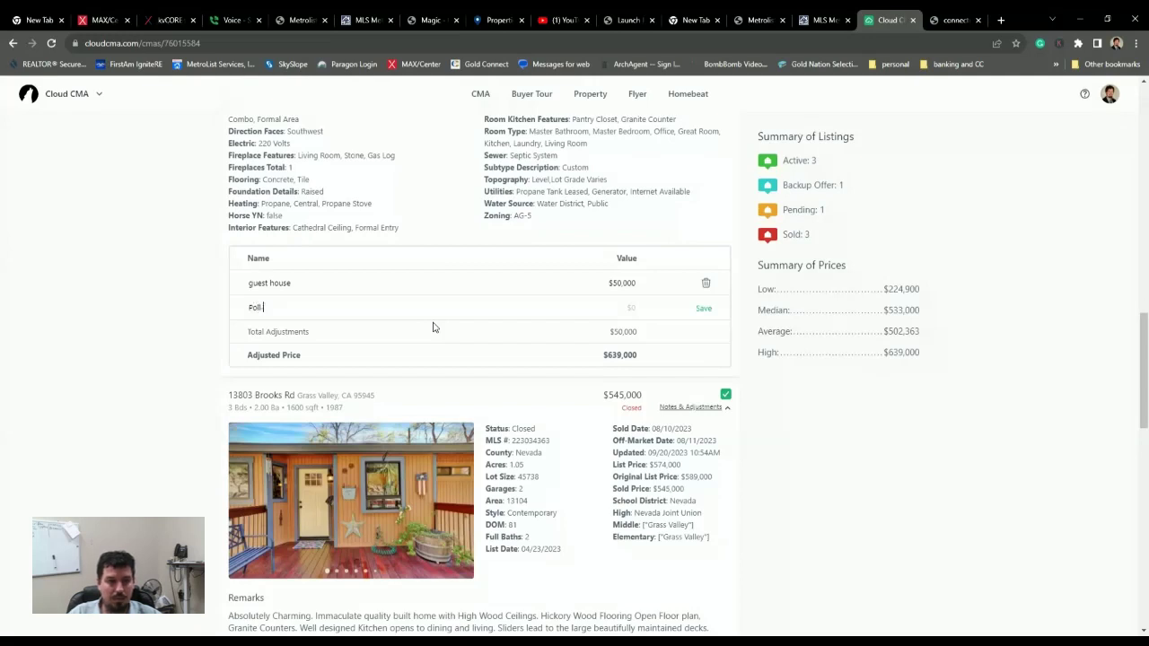
pyautogui.write('ol')
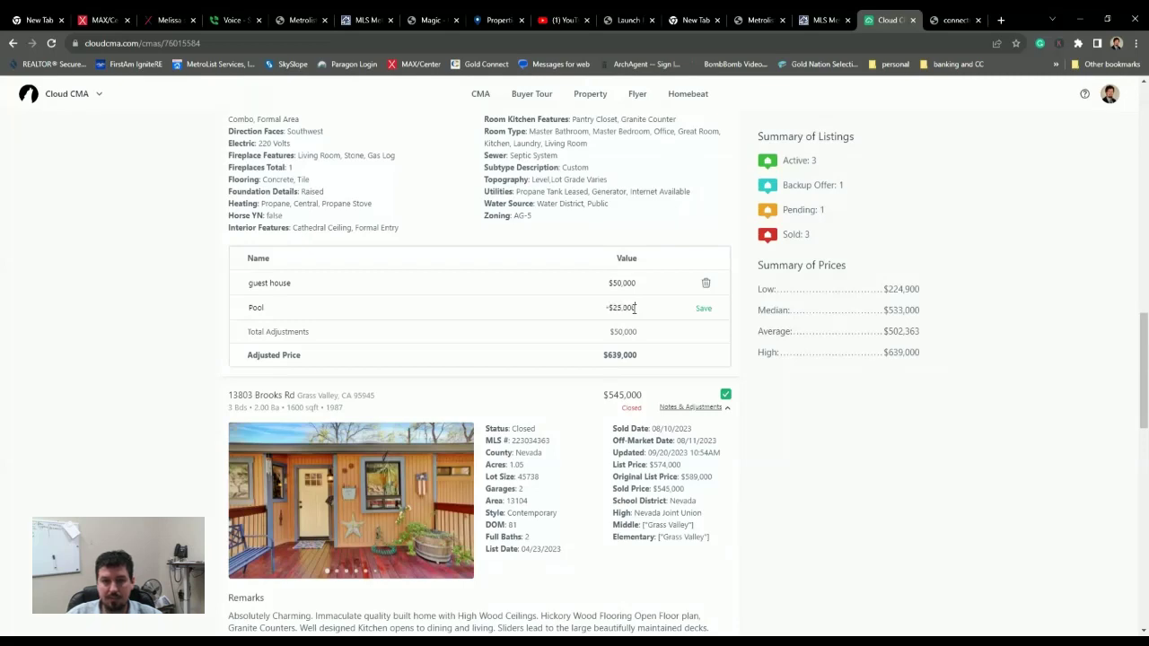
pyautogui.click(703, 400)
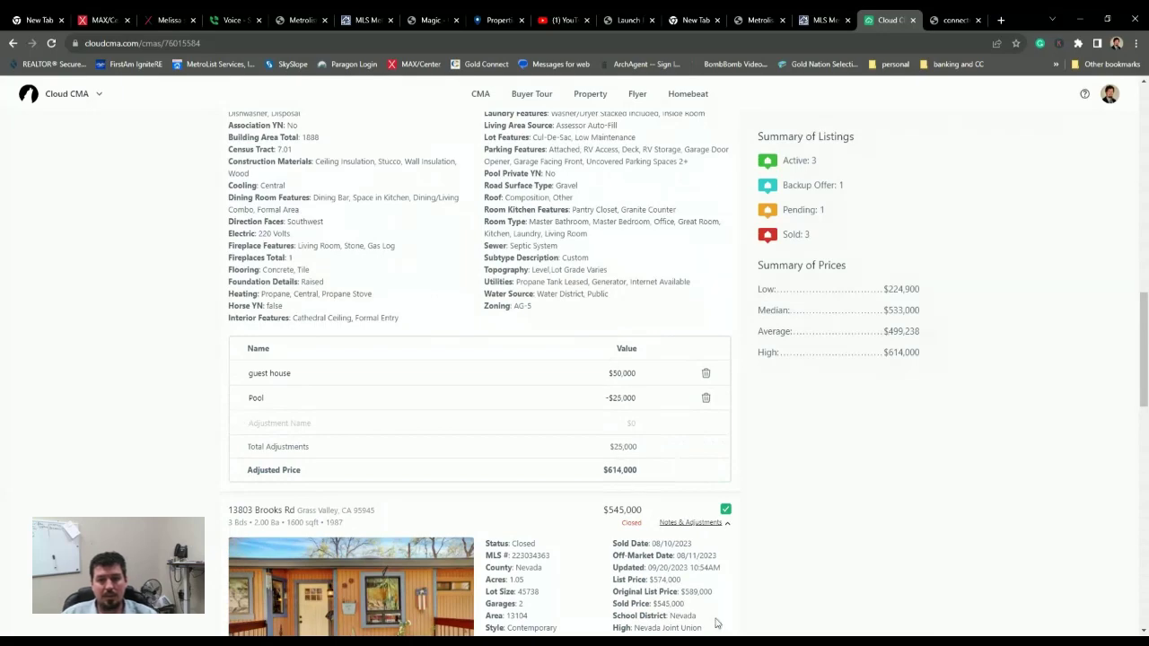
# - Show the subject property's Price Guide and Net Sheet & Notes
pyautogui.scroll(-3, 848, 433)
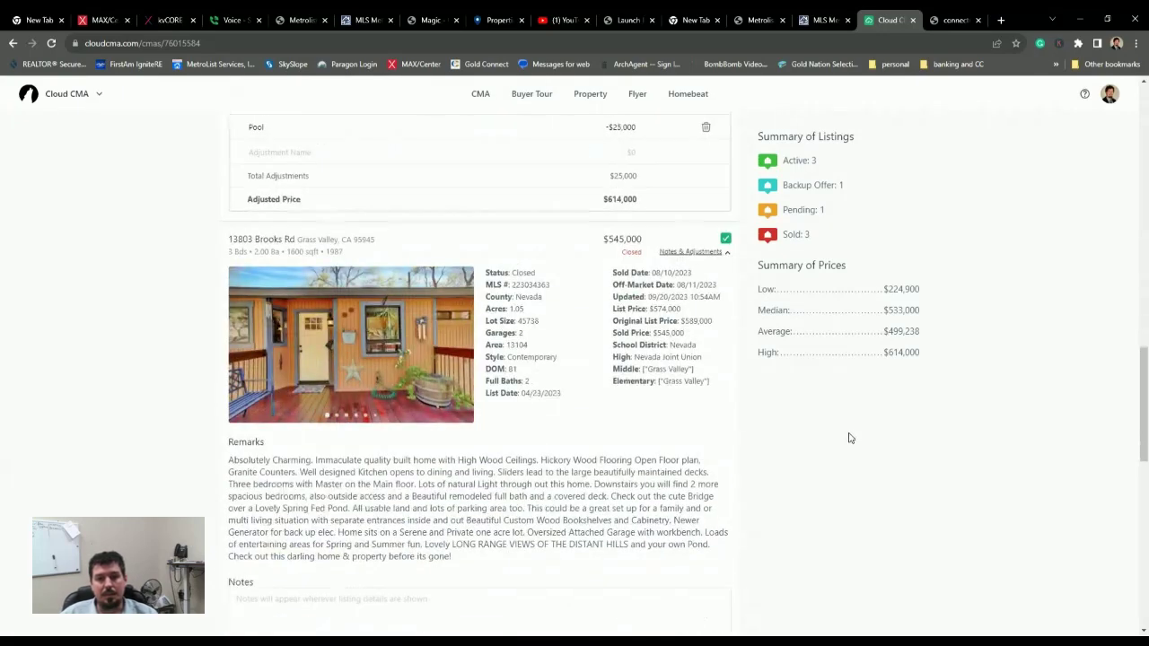
pyautogui.scroll(15, 710, 436)
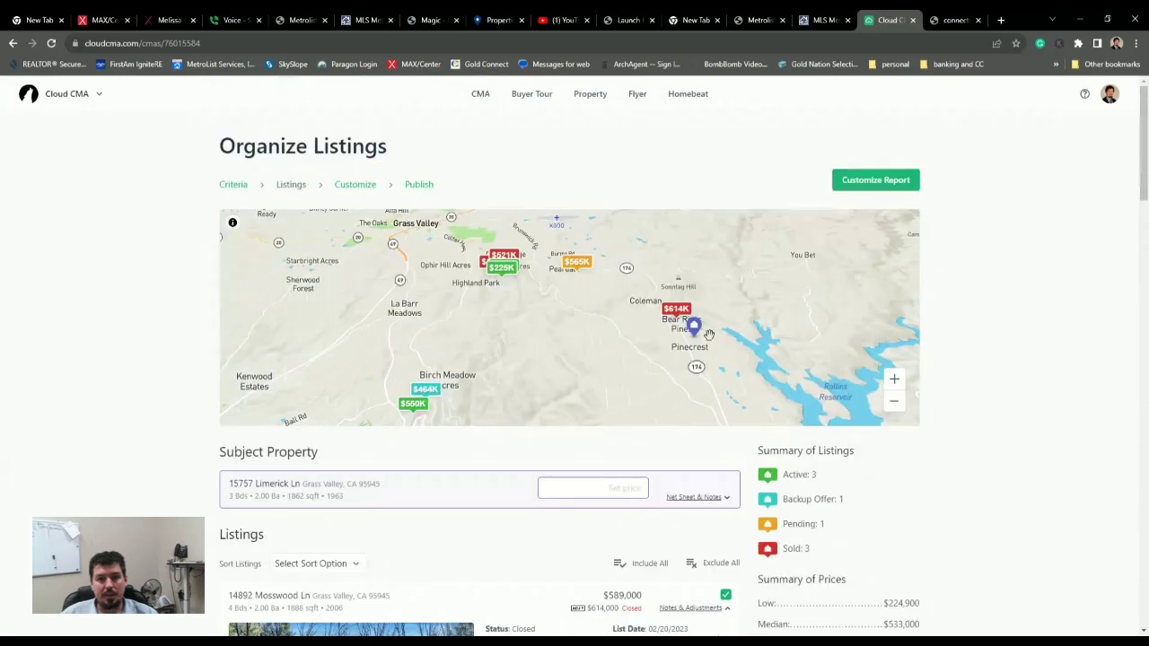
pyautogui.scroll(-3, 709, 334)
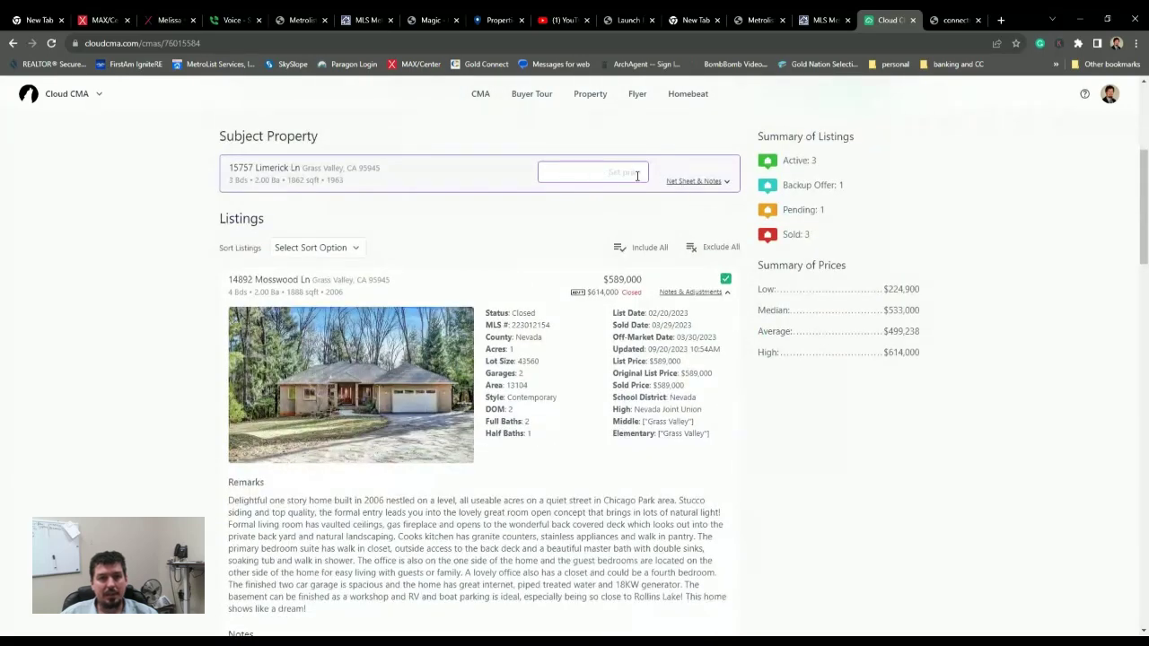
pyautogui.click(696, 182)
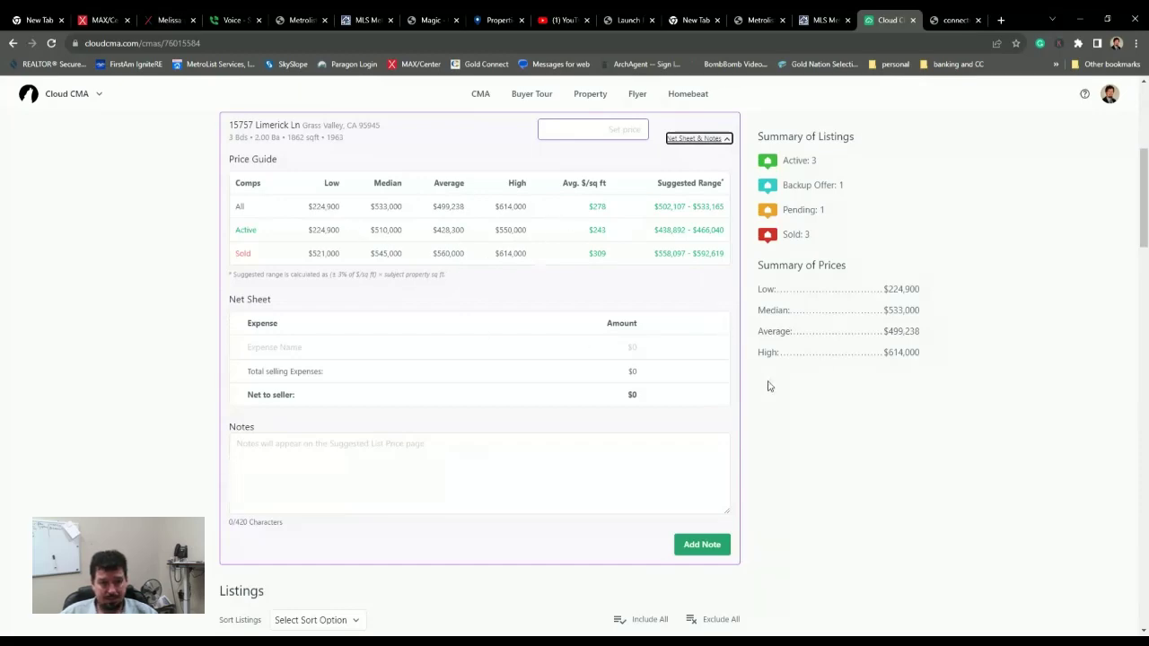
# - Continue to the Customize CMA Report page
pyautogui.scroll(-15, 790, 422)
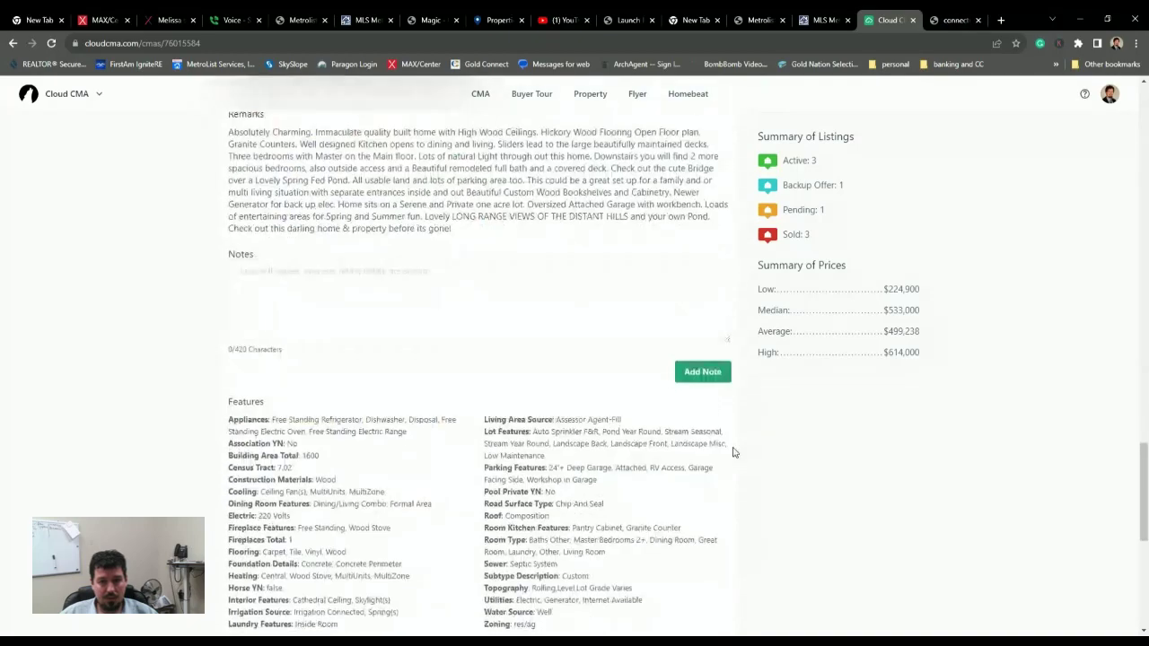
pyautogui.scroll(-5, 683, 458)
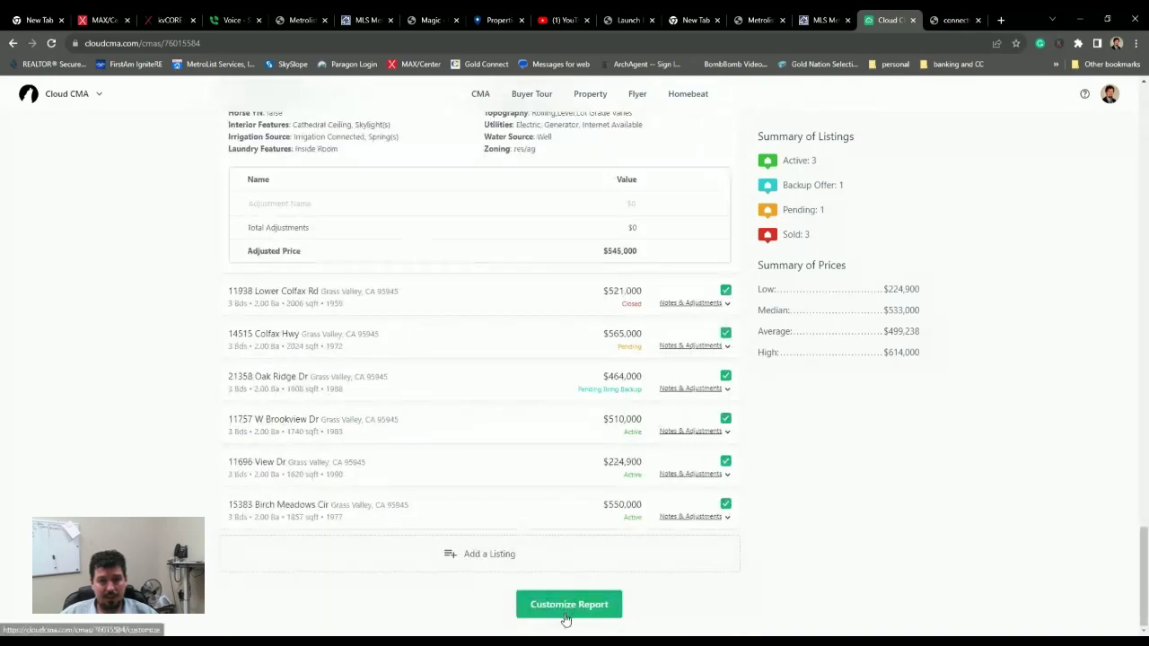
pyautogui.scroll(20, 618, 385)
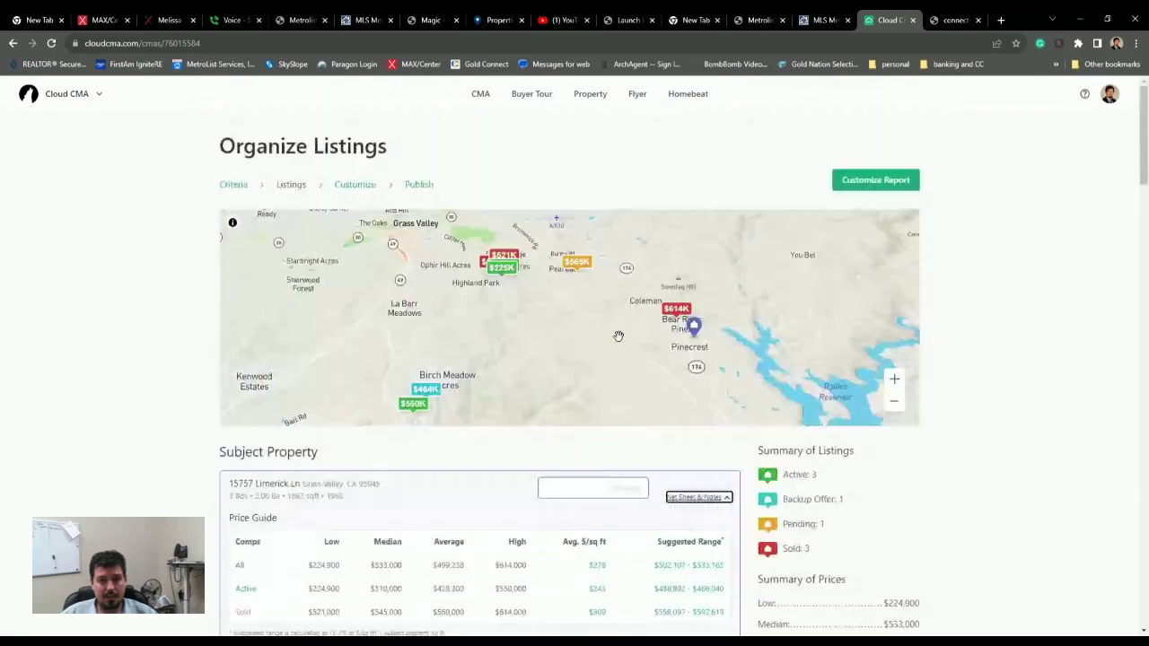
pyautogui.scroll(-20, 469, 575)
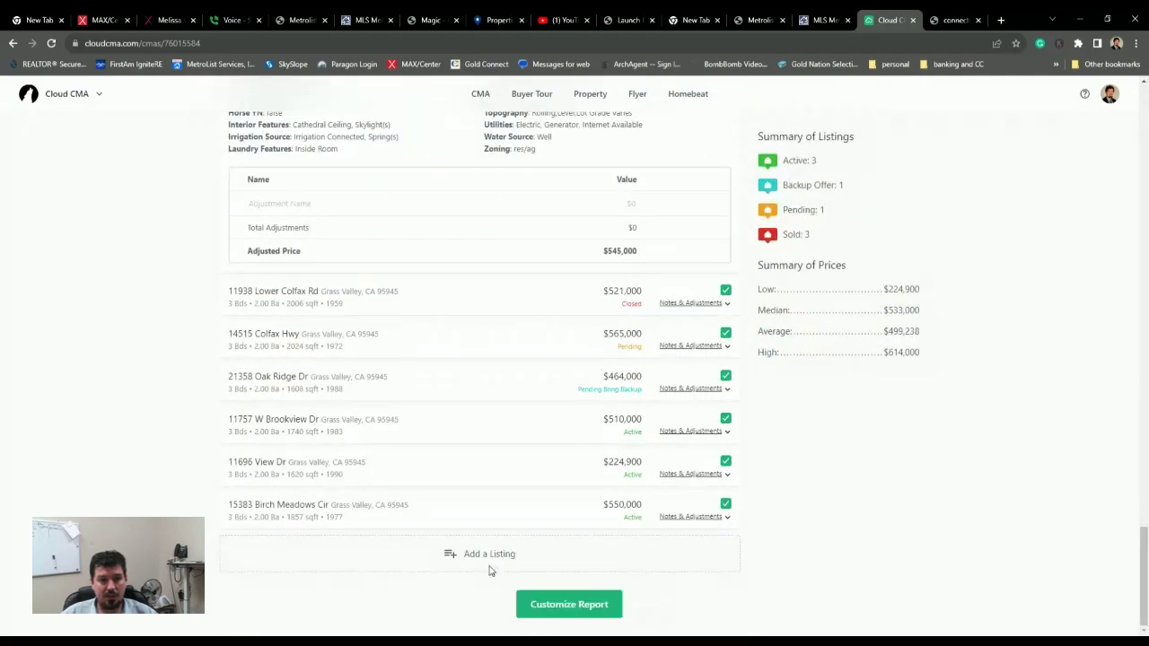
pyautogui.click(560, 604)
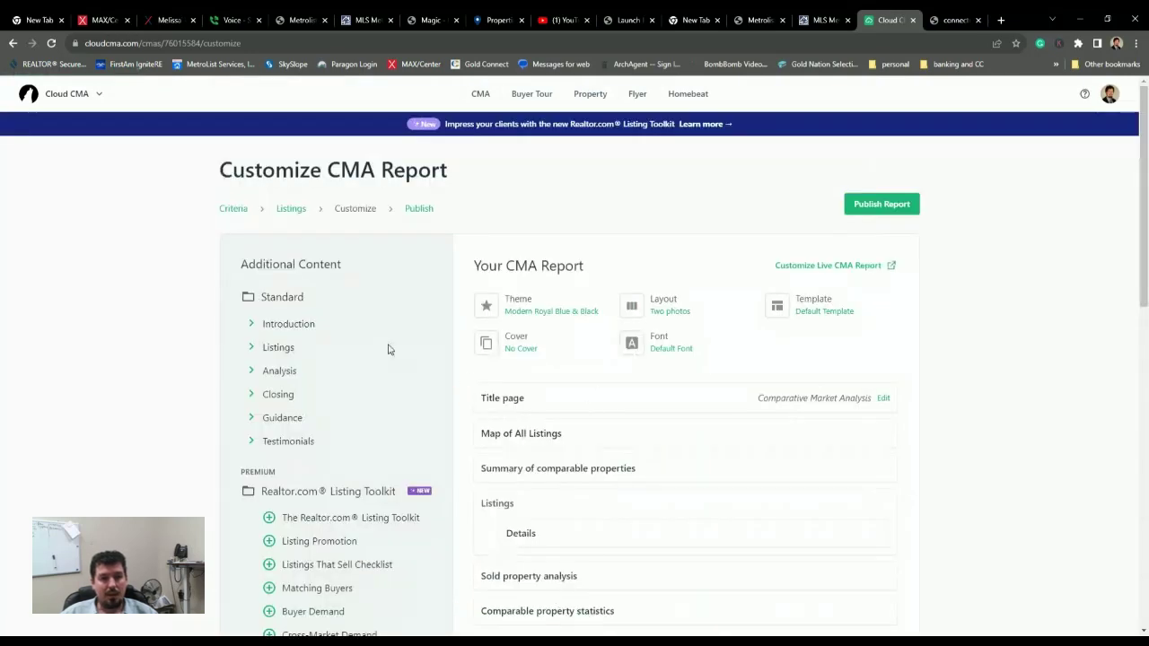
# - Review the report's pages and browse the templates, keeping Default Template unchanged
pyautogui.scroll(-1, 296, 297)
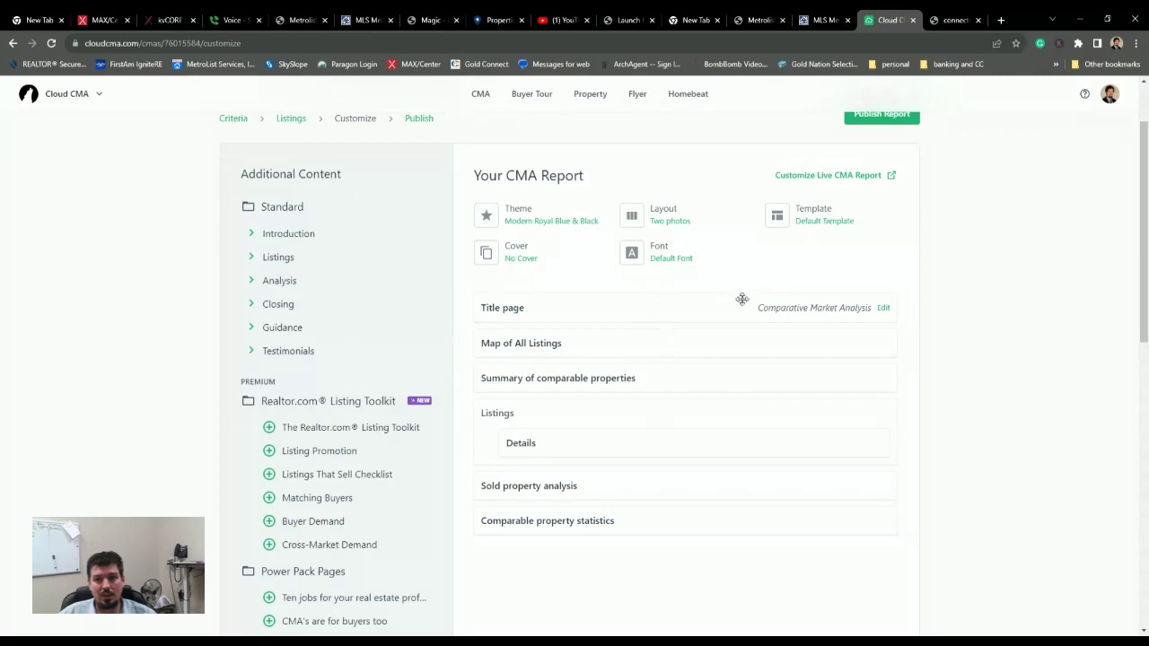
pyautogui.scroll(-3, 742, 299)
pyautogui.scroll(4, 736, 305)
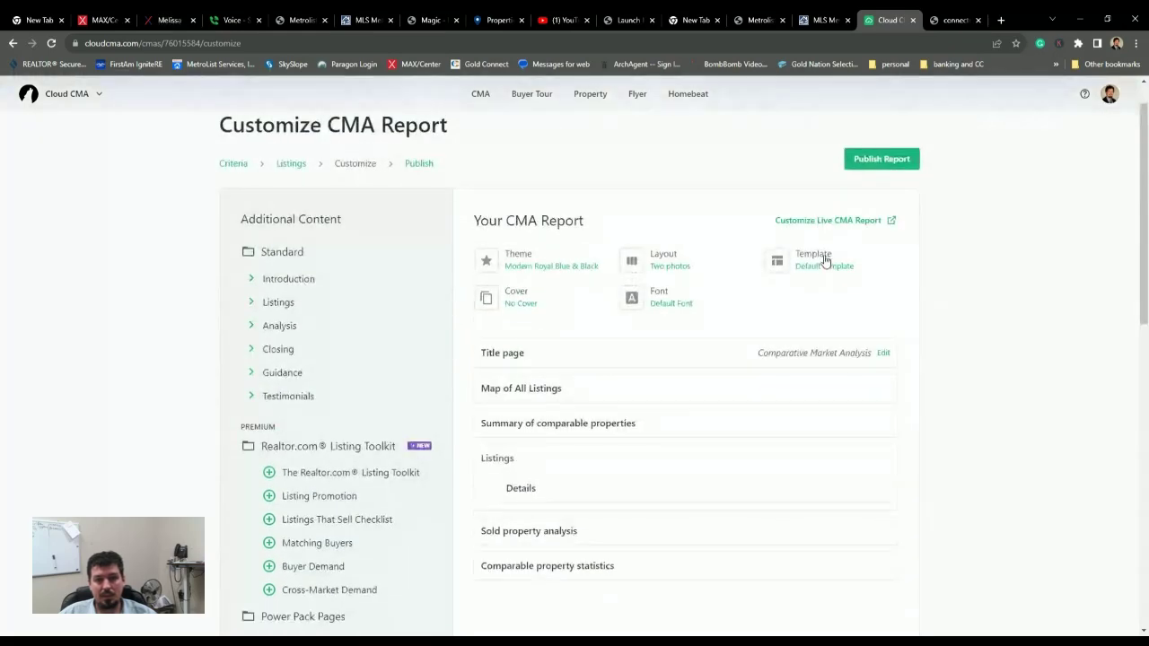
pyautogui.click(816, 262)
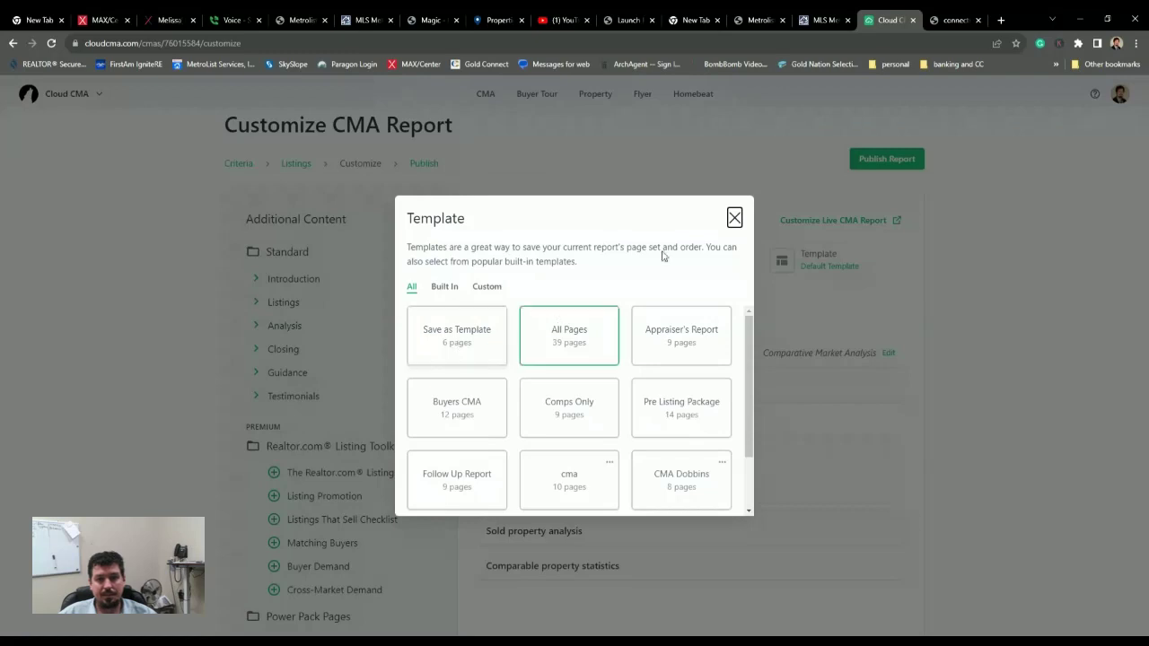
pyautogui.click(734, 219)
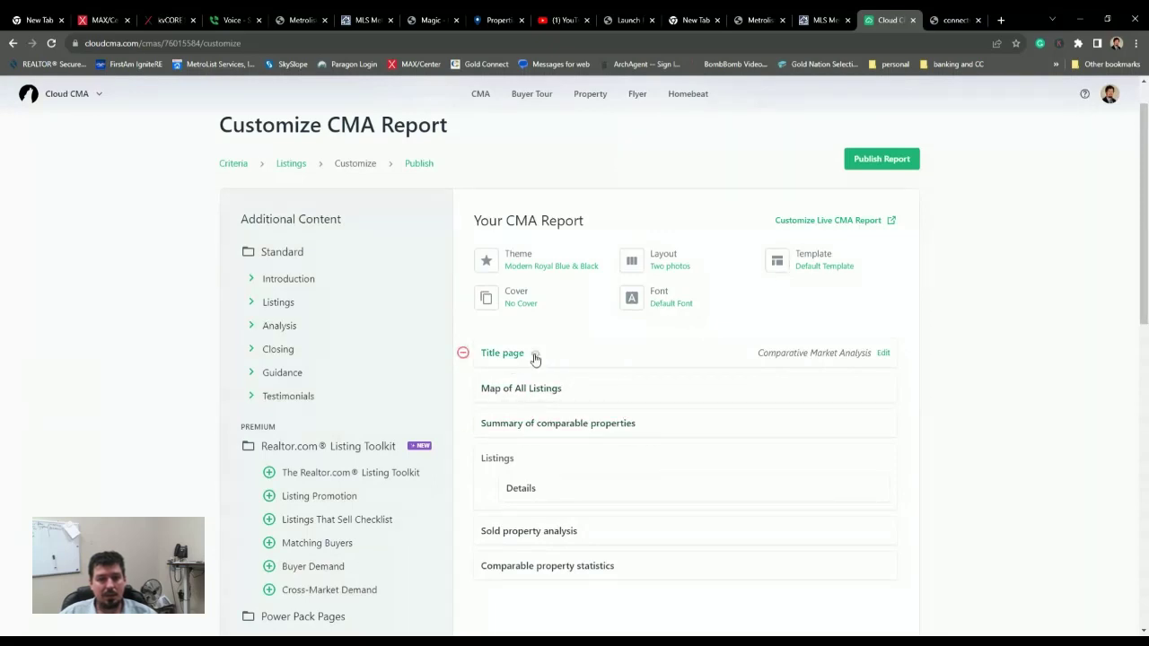
# - Preview the title page and the Mosswood Lane Details page, then reveal the Listings add-on pages
pyautogui.click(535, 357)
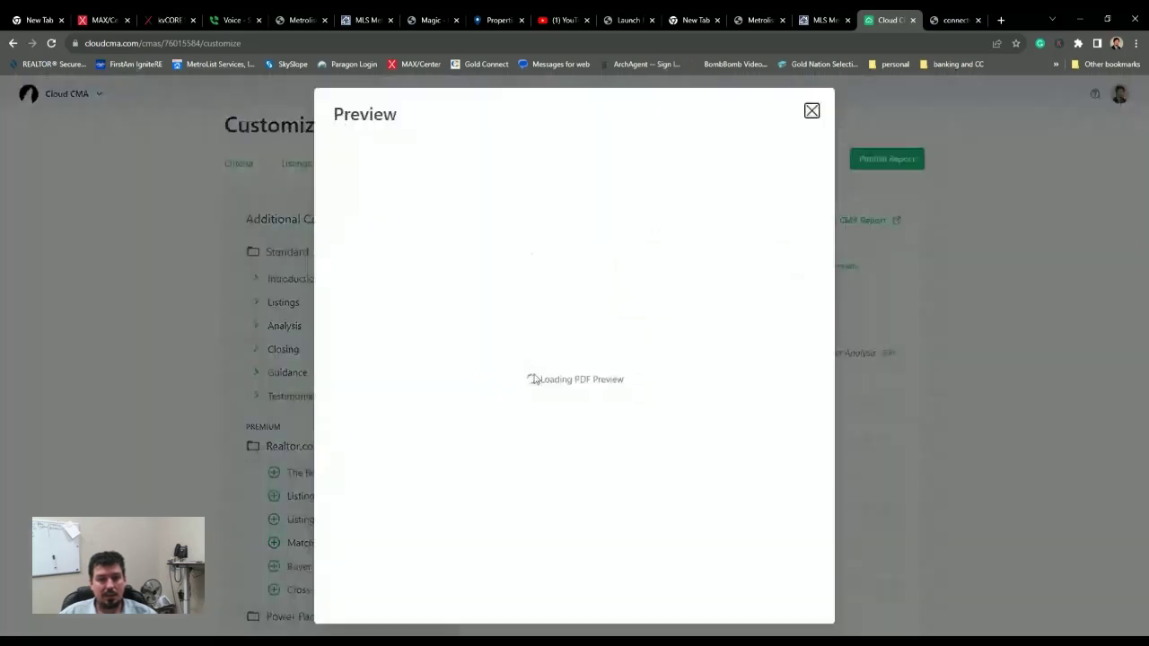
pyautogui.click(812, 112)
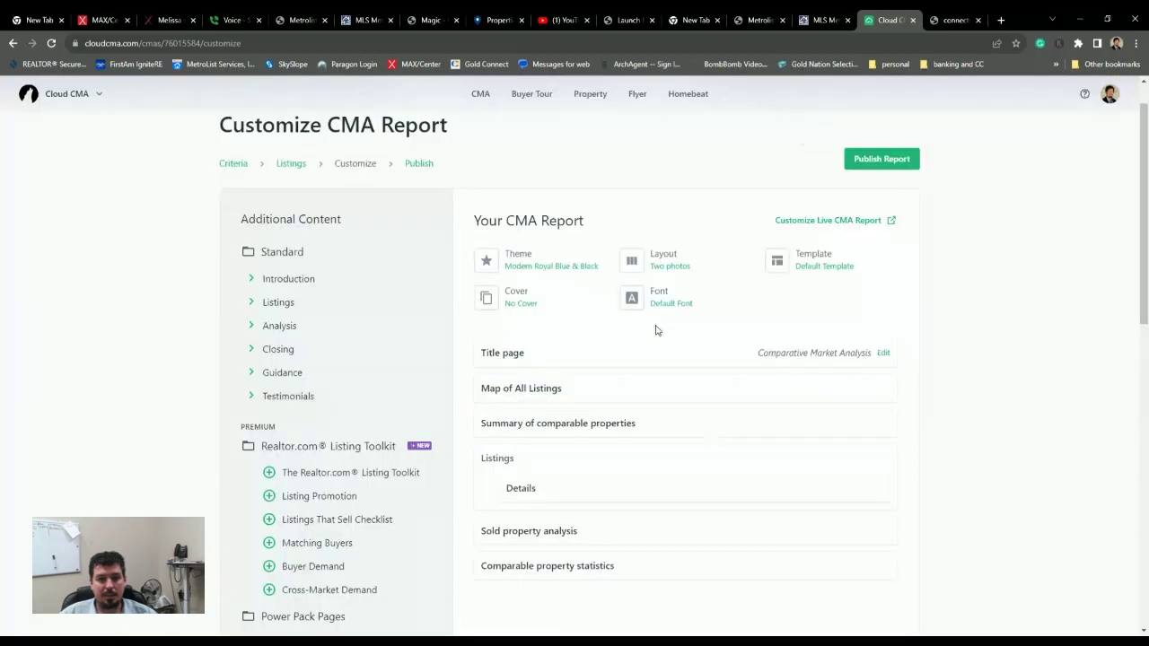
pyautogui.scroll(-2, 593, 461)
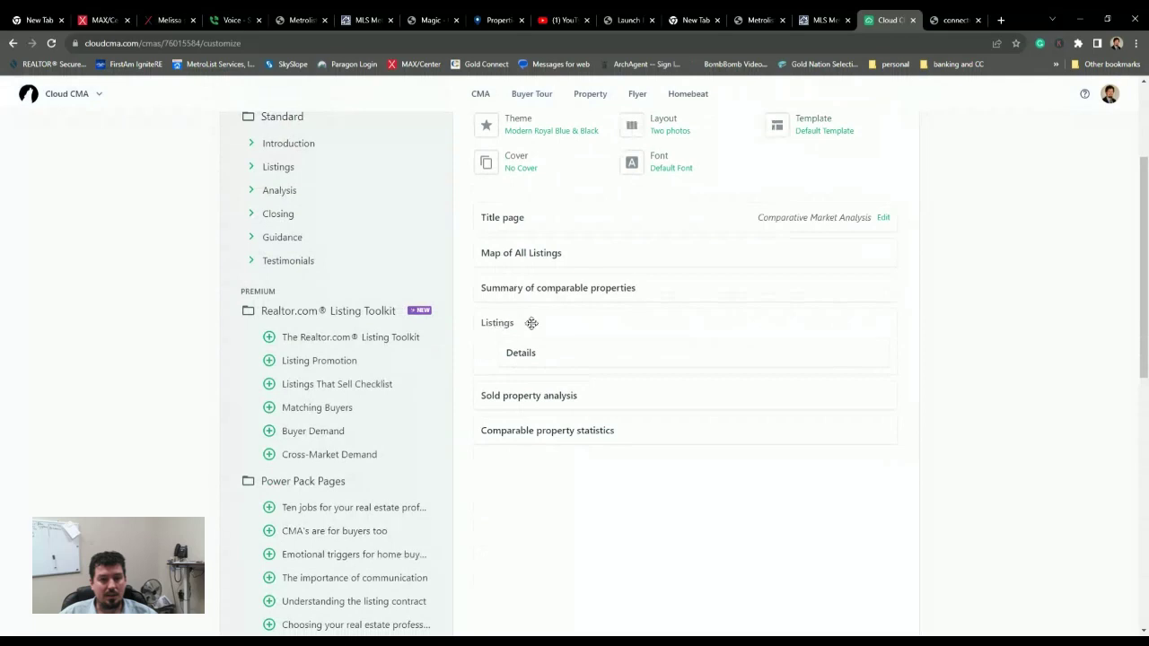
pyautogui.click(549, 354)
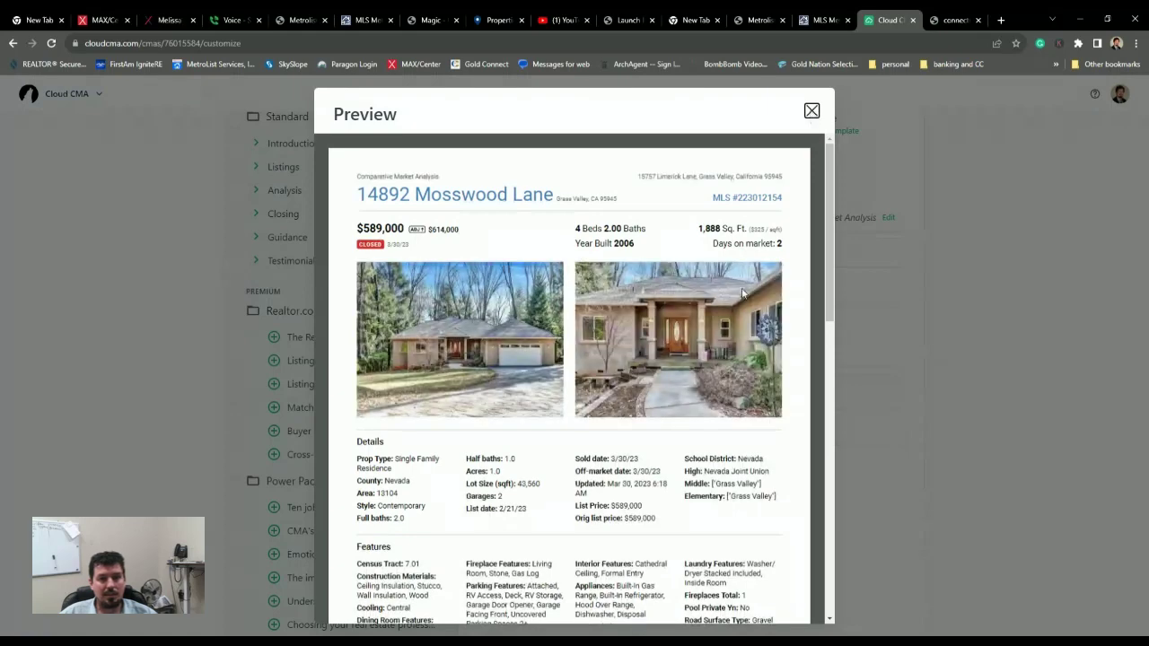
pyautogui.scroll(-10, 741, 293)
pyautogui.scroll(10, 697, 342)
pyautogui.scroll(-2, 696, 342)
pyautogui.scroll(2, 696, 342)
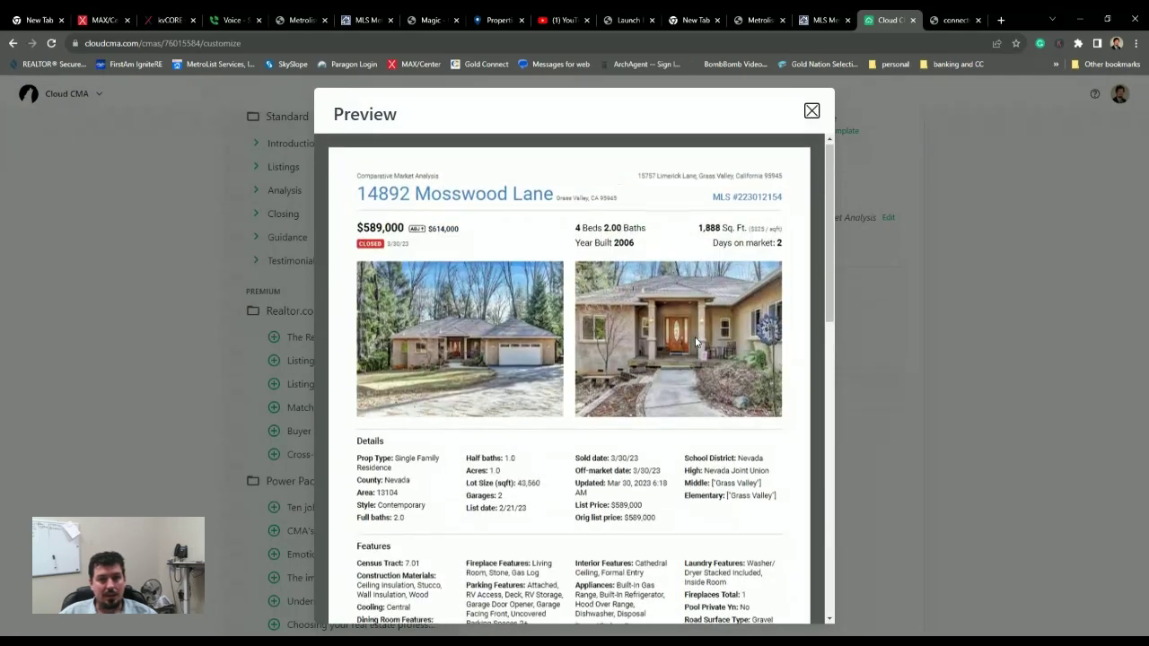
pyautogui.scroll(-10, 696, 342)
pyautogui.click(811, 112)
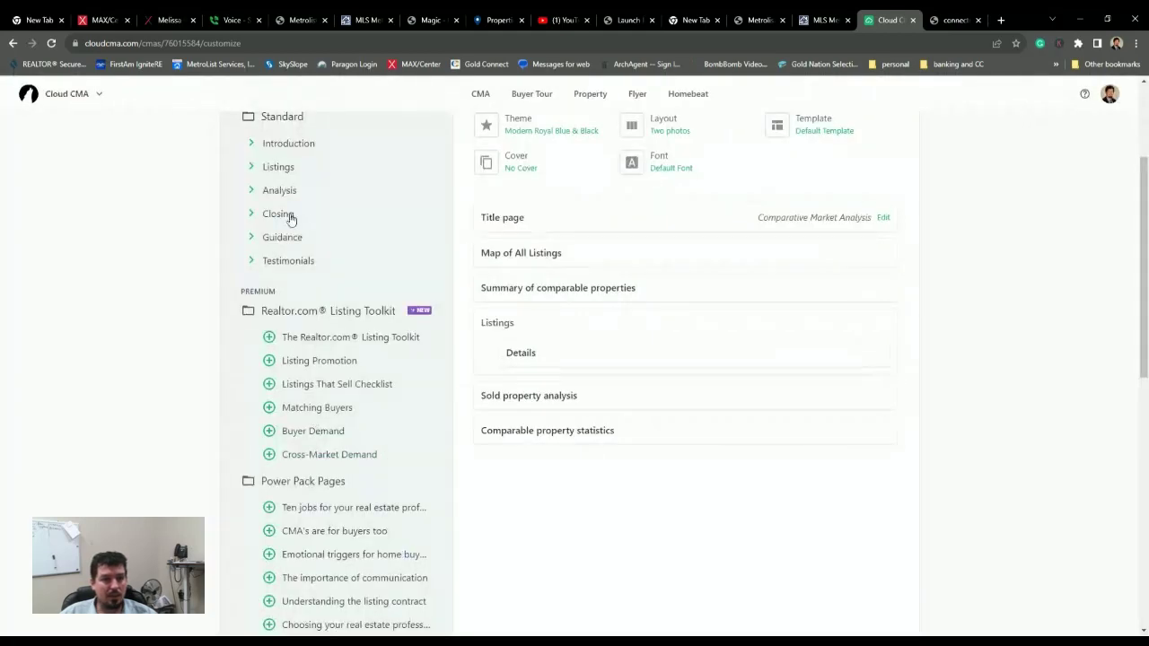
pyautogui.scroll(1, 290, 219)
pyautogui.click(255, 260)
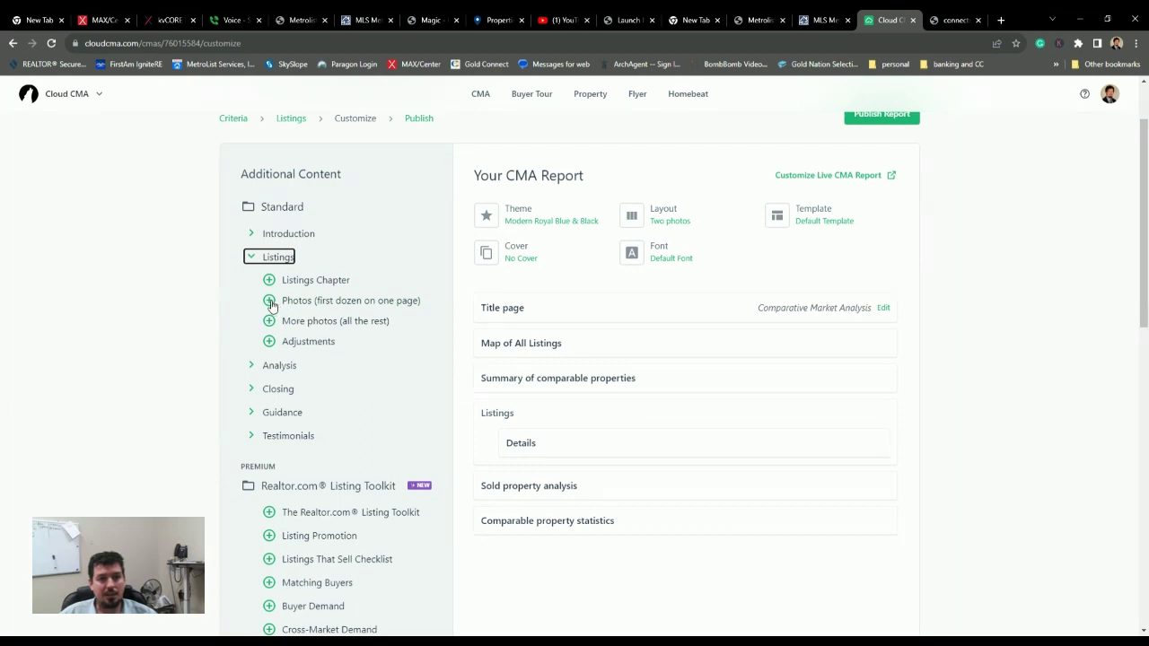
# - Add the 'Photos (first dozen on one page)' page and preview it alongside the Details page
pyautogui.click(269, 303)
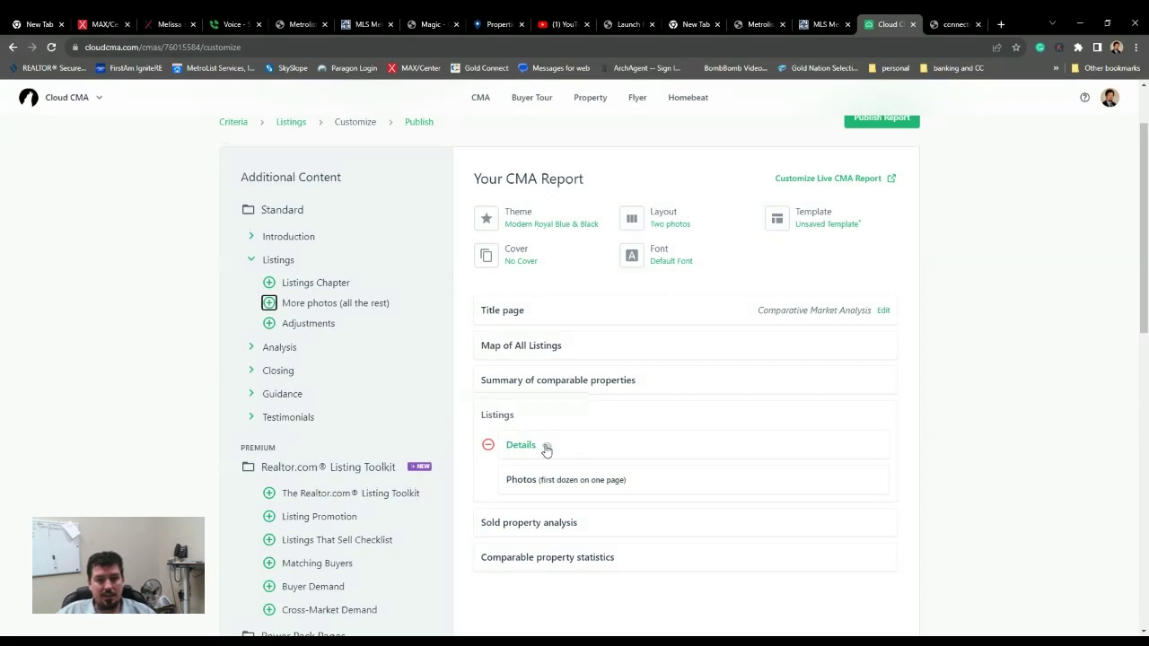
pyautogui.click(545, 449)
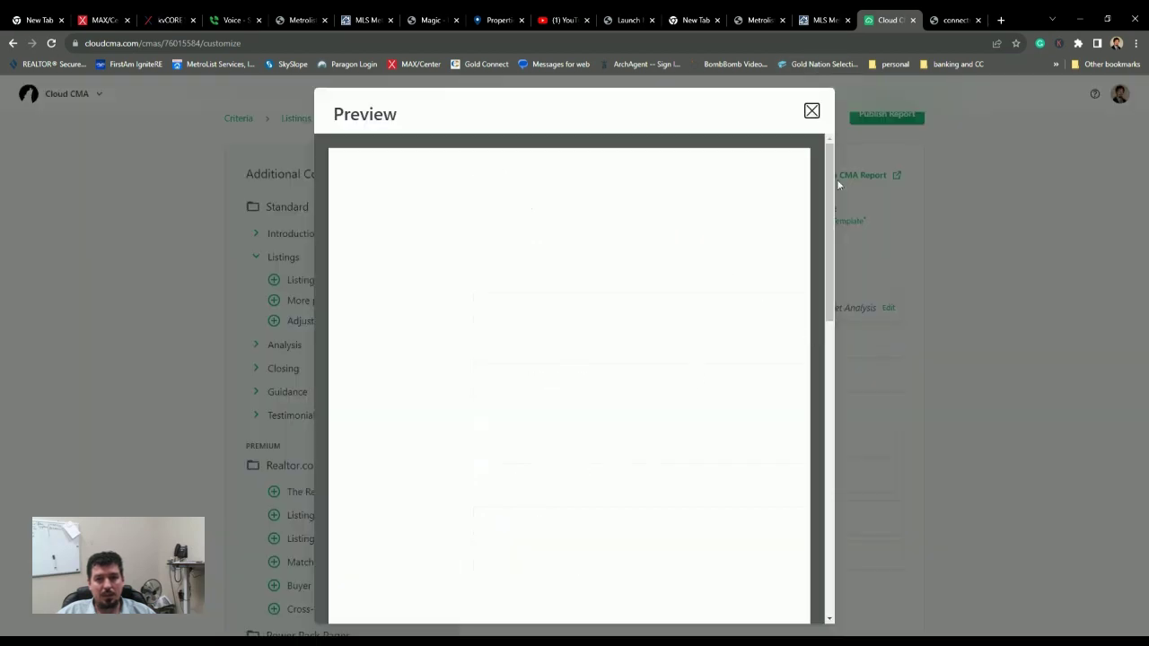
pyautogui.click(812, 111)
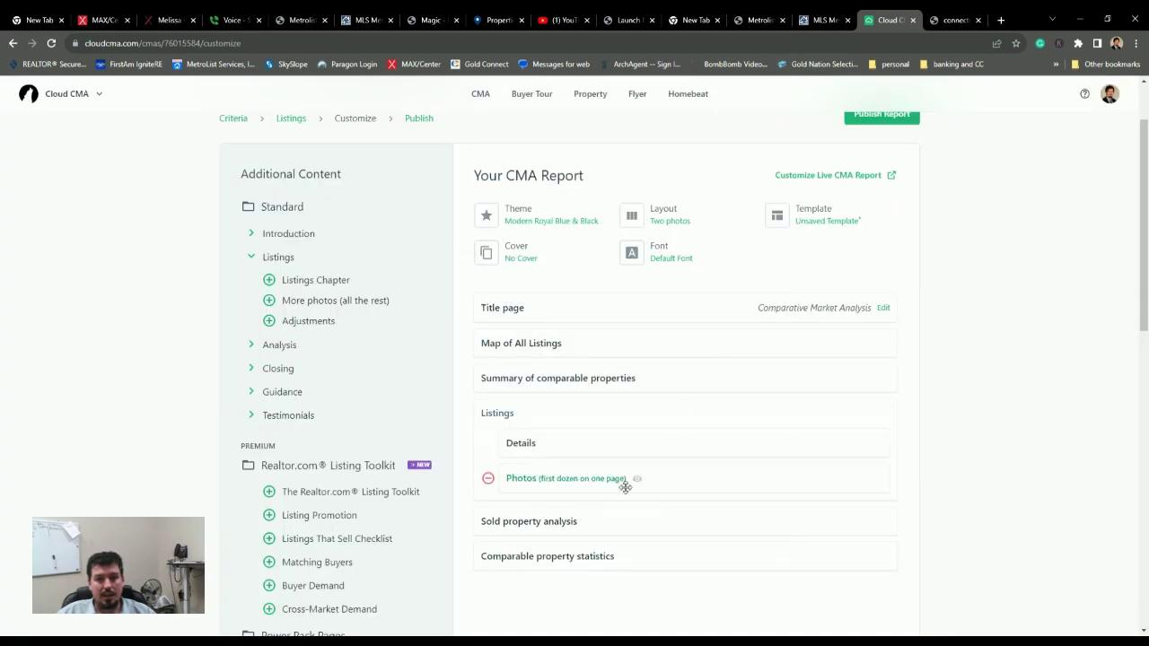
pyautogui.click(640, 480)
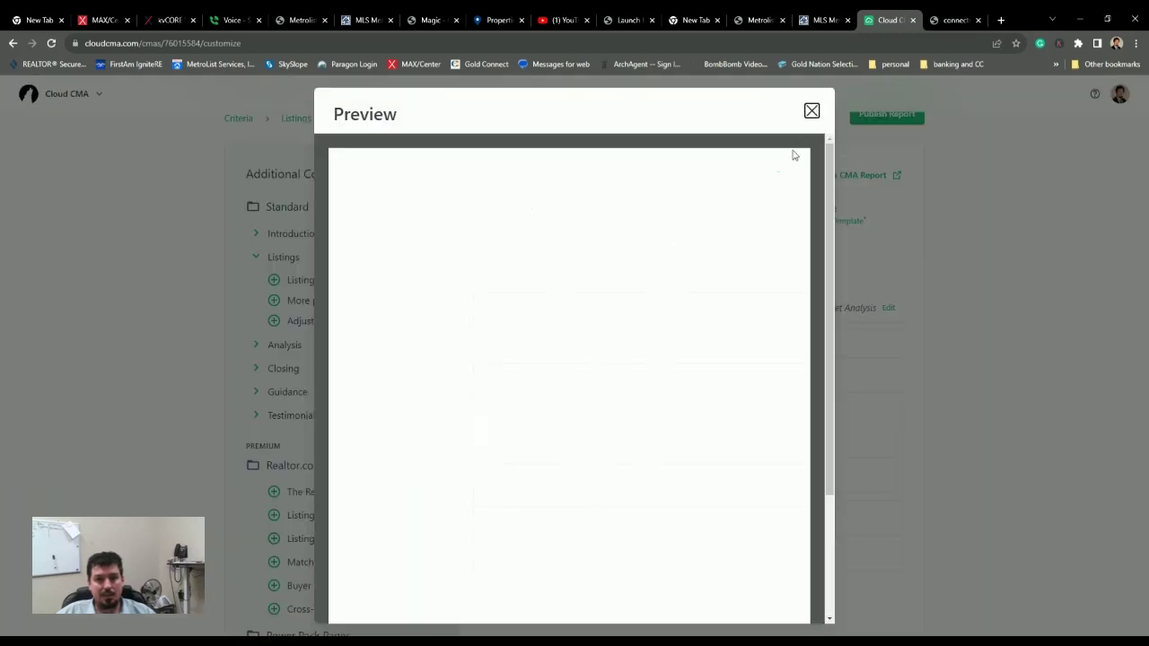
pyautogui.scroll(-2, 672, 303)
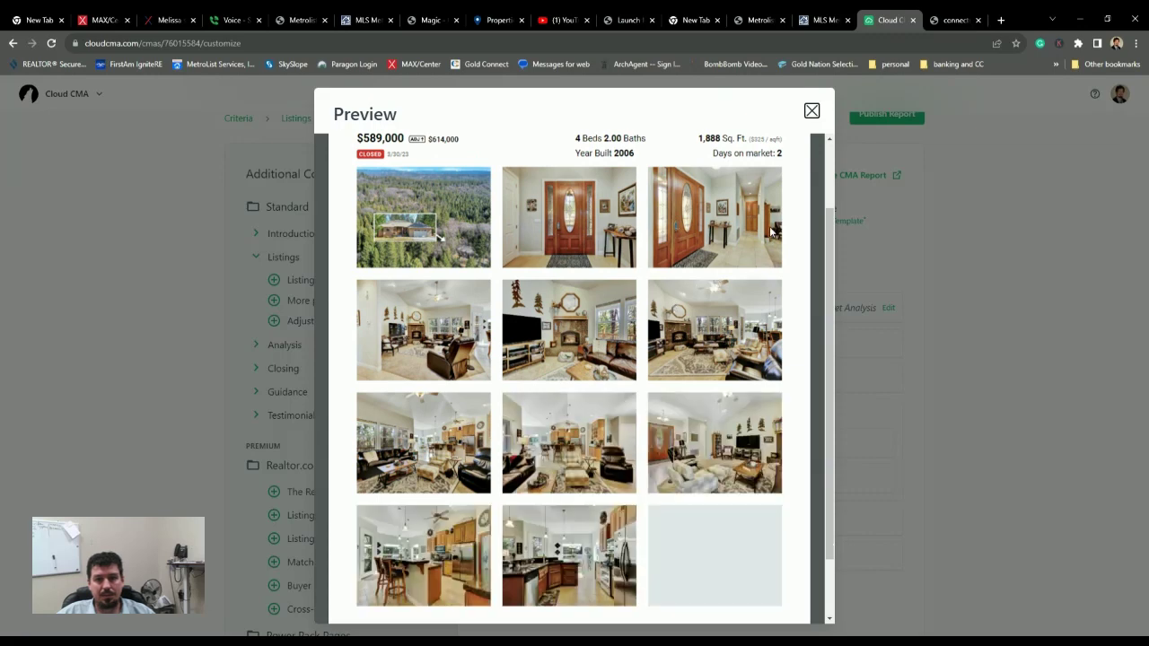
pyautogui.click(811, 110)
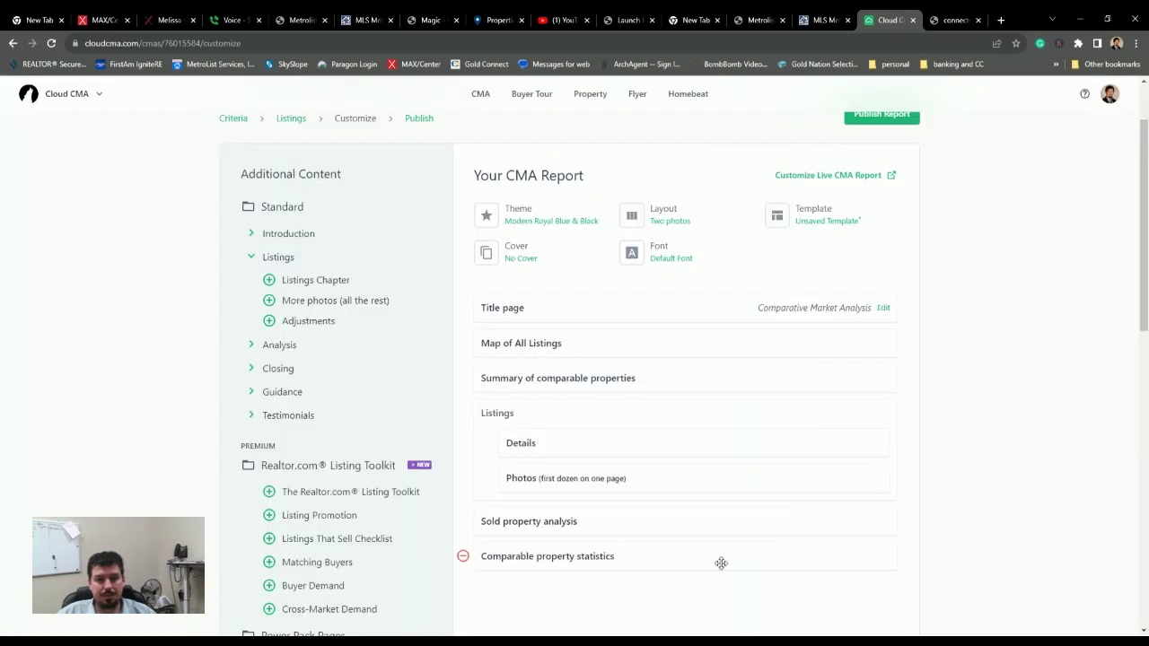
pyautogui.click(589, 524)
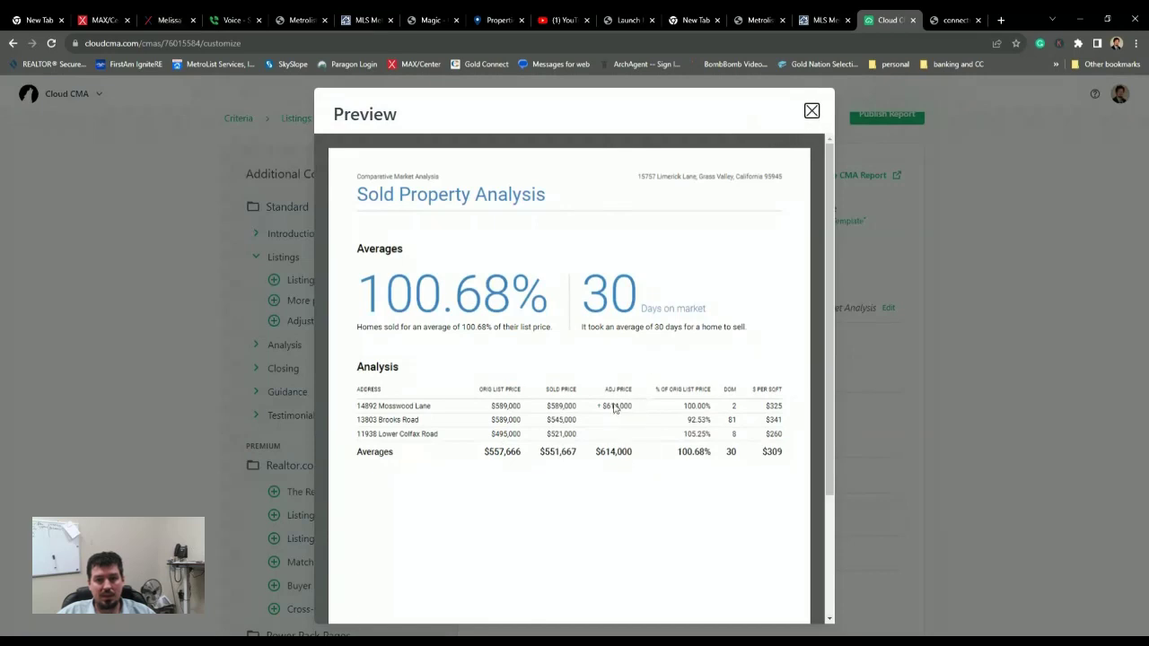
pyautogui.click(811, 111)
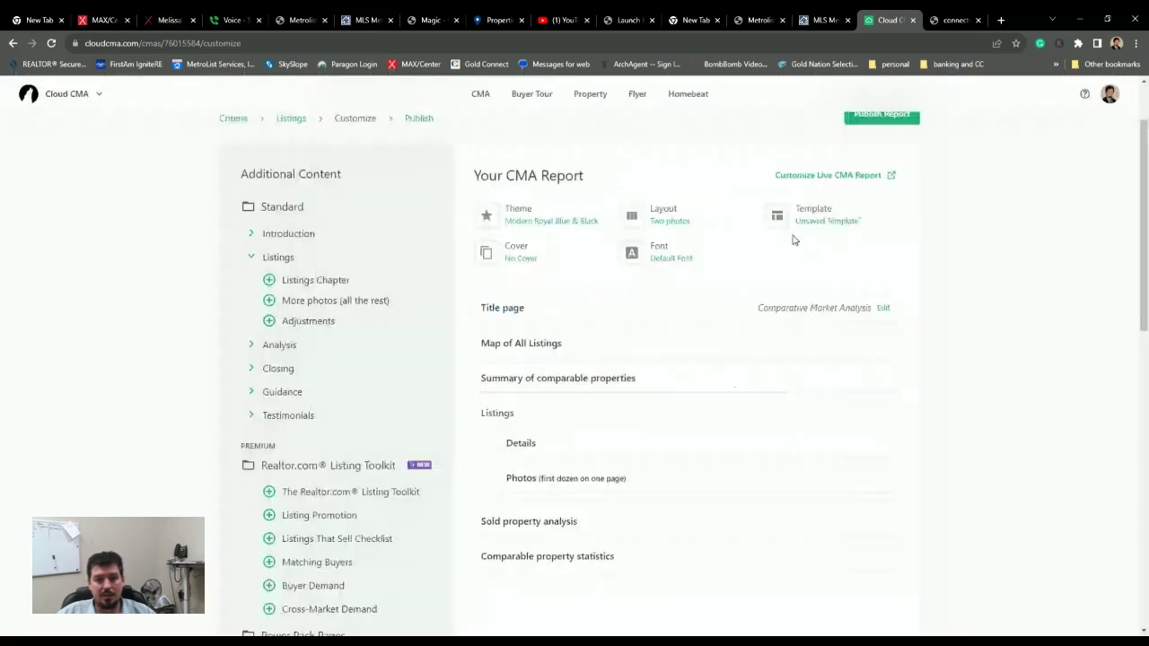
pyautogui.click(626, 562)
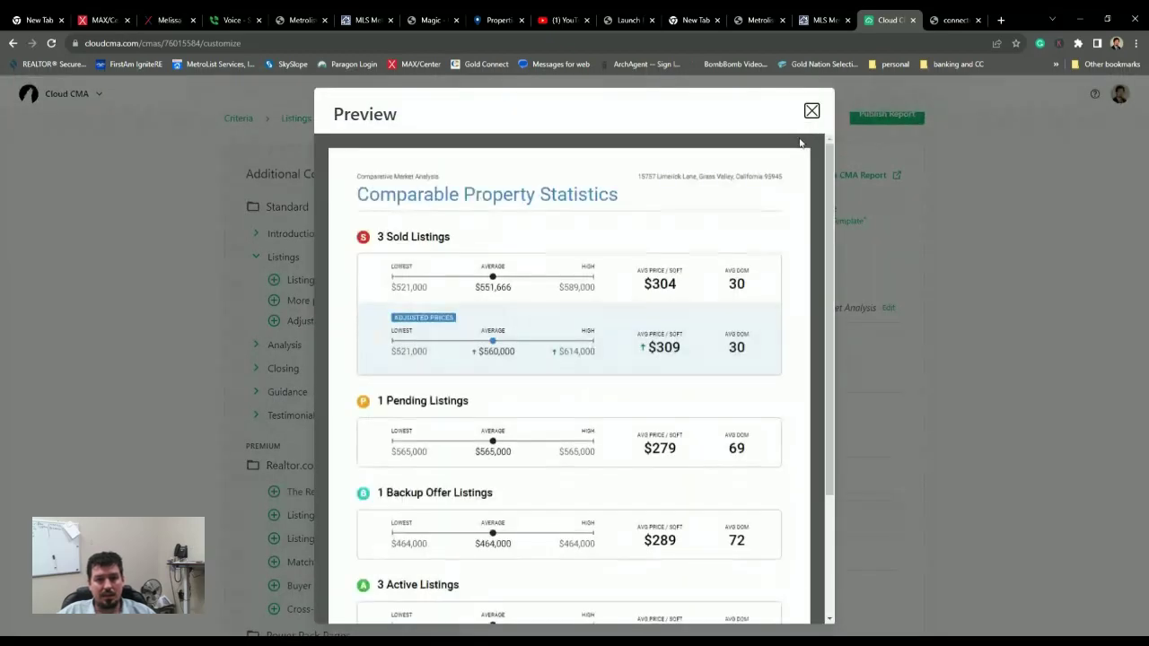
pyautogui.scroll(-3, 616, 282)
pyautogui.scroll(3, 617, 282)
pyautogui.scroll(-2, 617, 282)
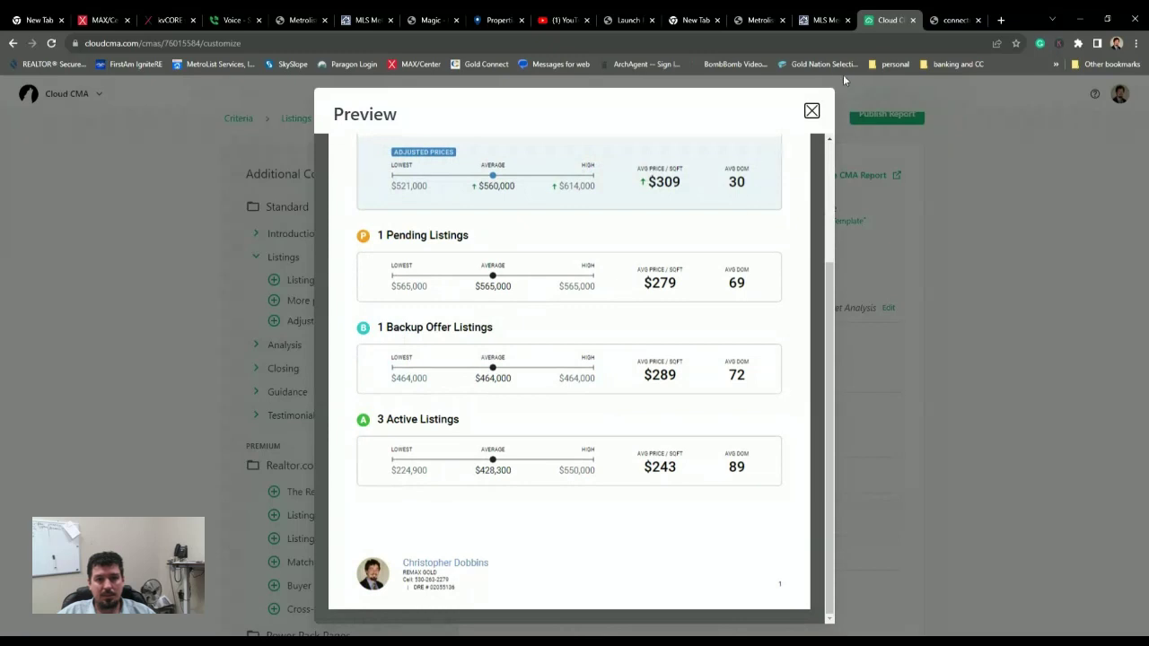
pyautogui.click(811, 111)
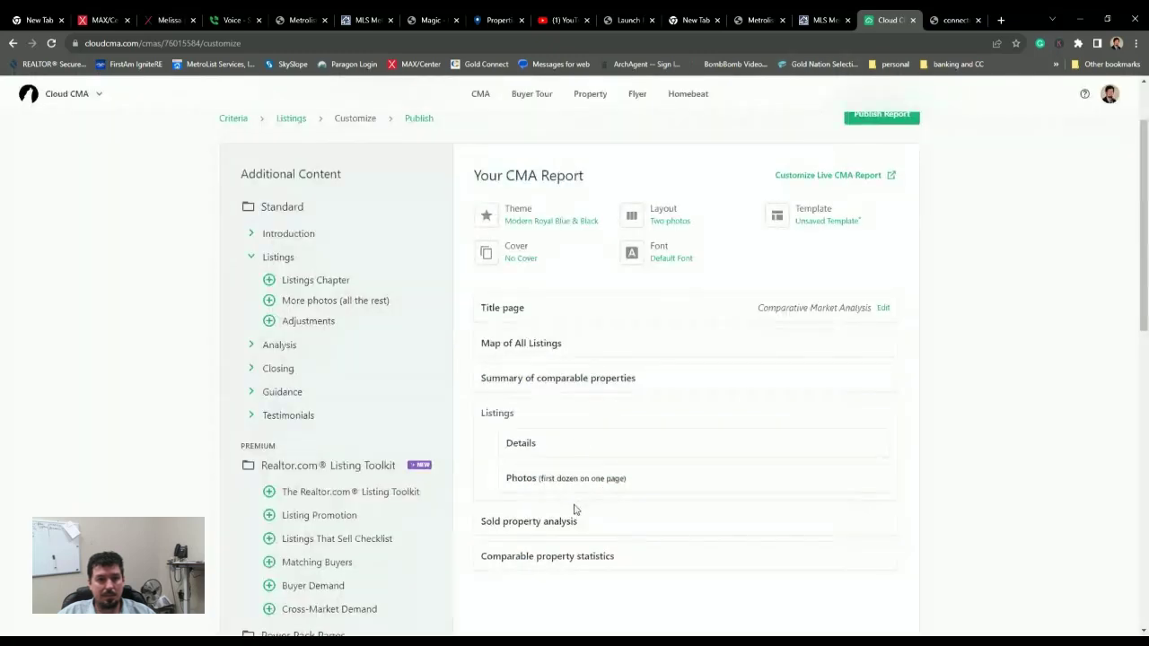
pyautogui.scroll(-2, 574, 509)
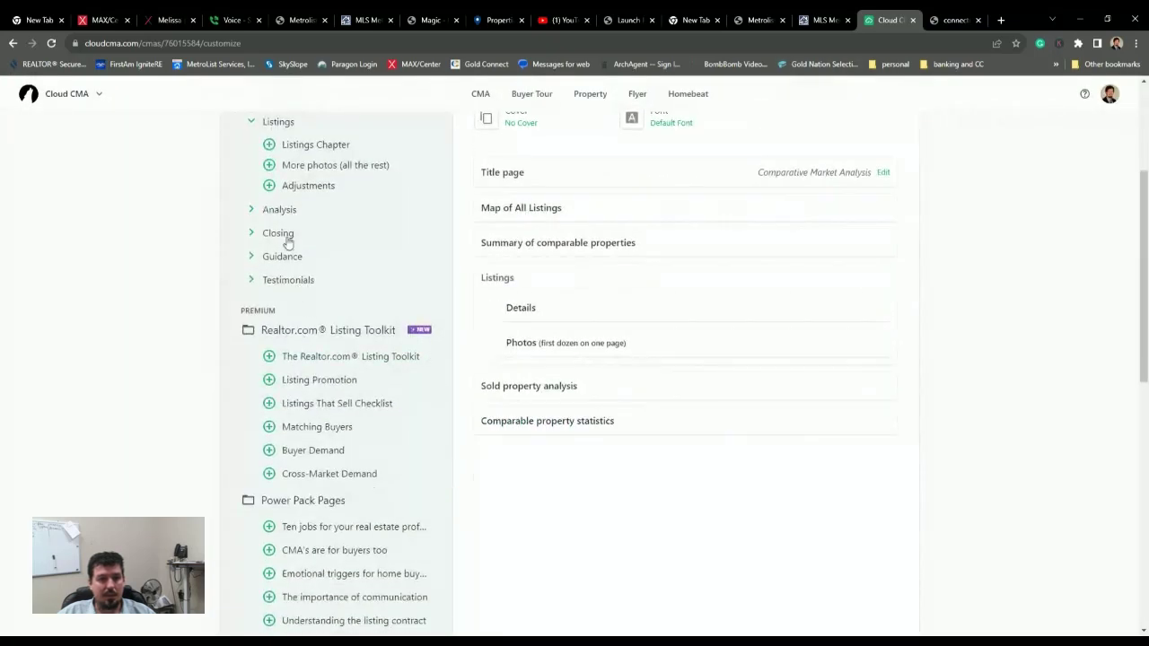
pyautogui.scroll(1, 285, 244)
# - Add the Average Price/Sq. Ft. page ($309 per sq ft) and move it above Sold property analysis
pyautogui.click(269, 257)
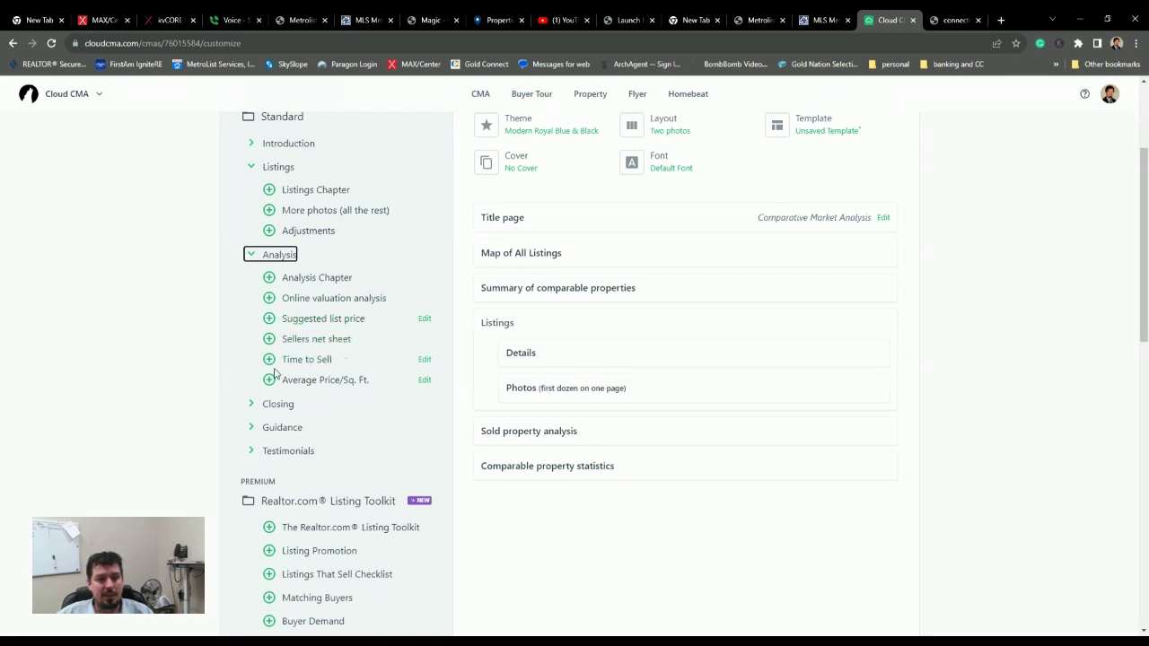
pyautogui.click(378, 382)
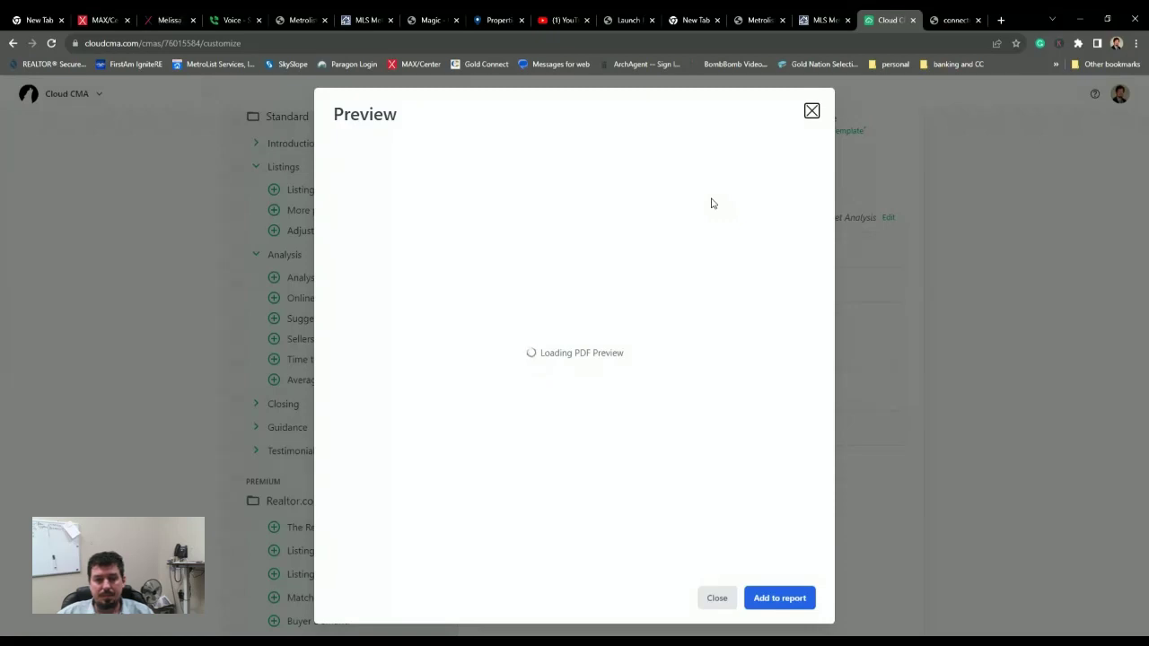
pyautogui.scroll(-2, 675, 219)
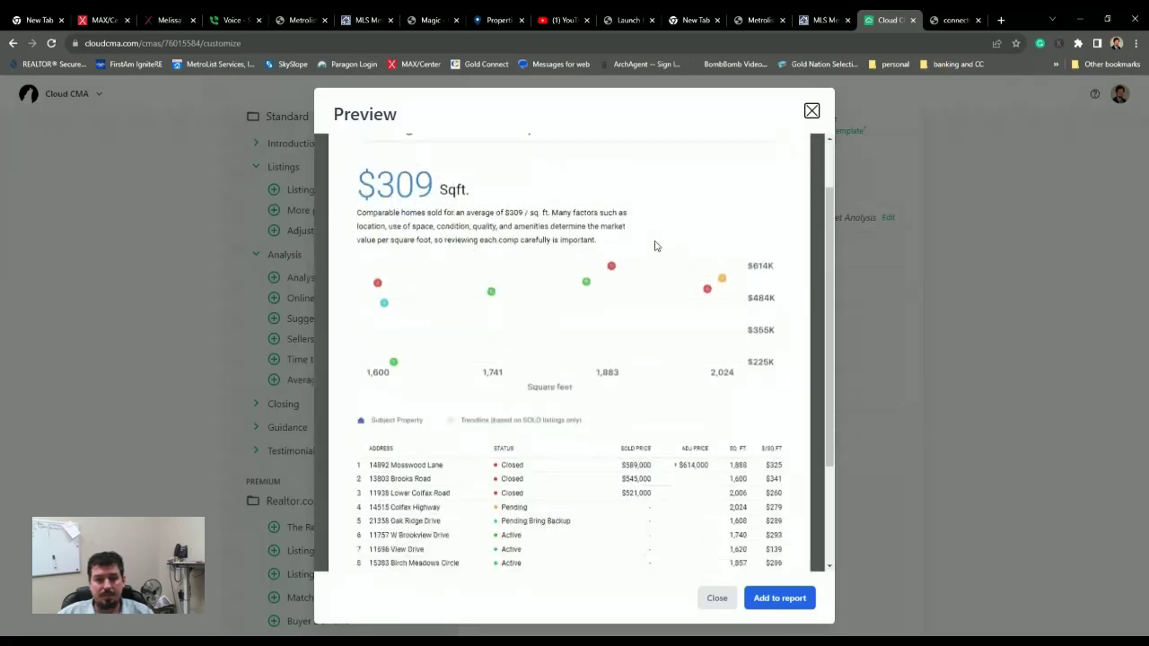
pyautogui.scroll(2, 807, 198)
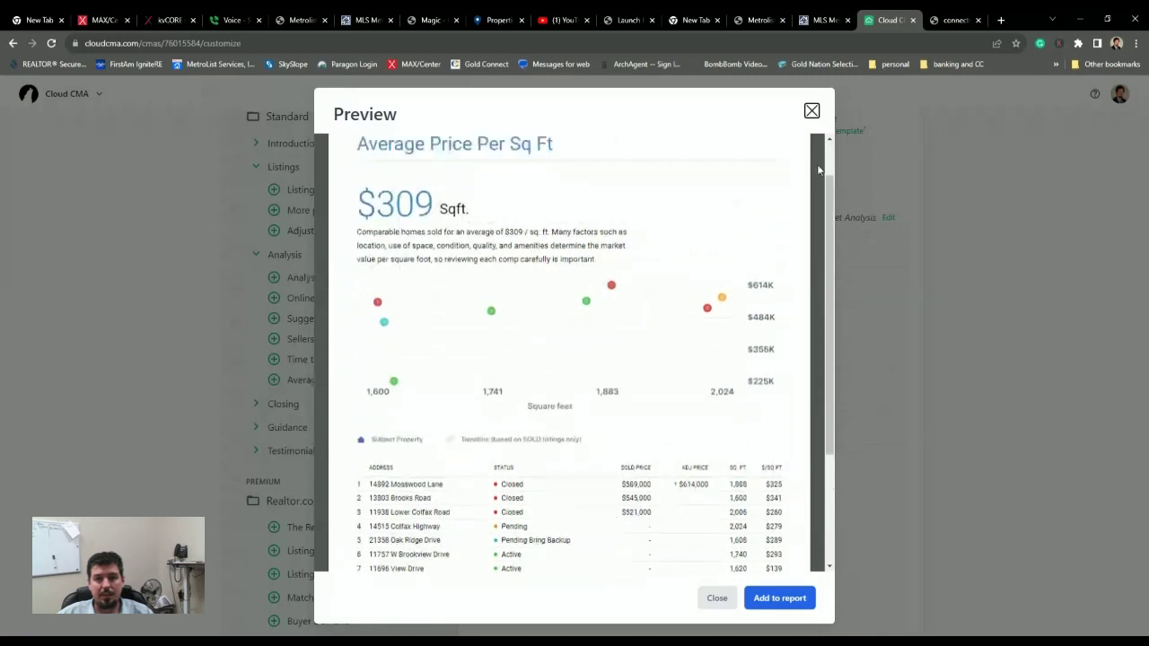
pyautogui.click(812, 110)
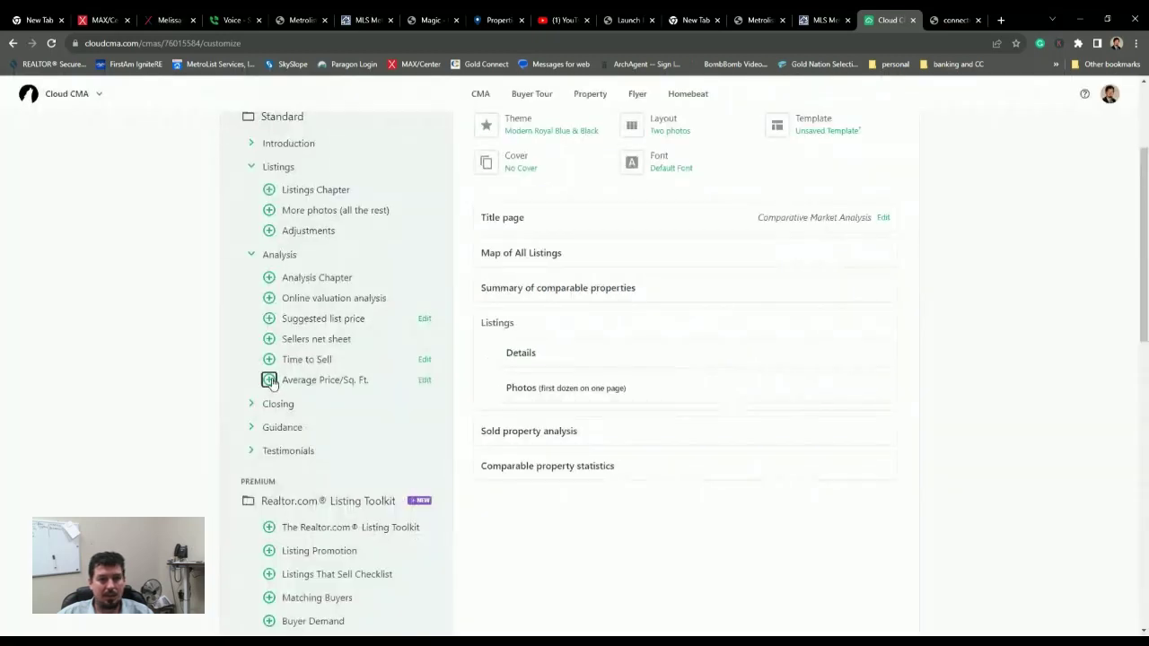
pyautogui.click(270, 380)
pyautogui.moveTo(473, 500); pyautogui.dragTo(464, 424)
pyautogui.scroll(1, 976, 367)
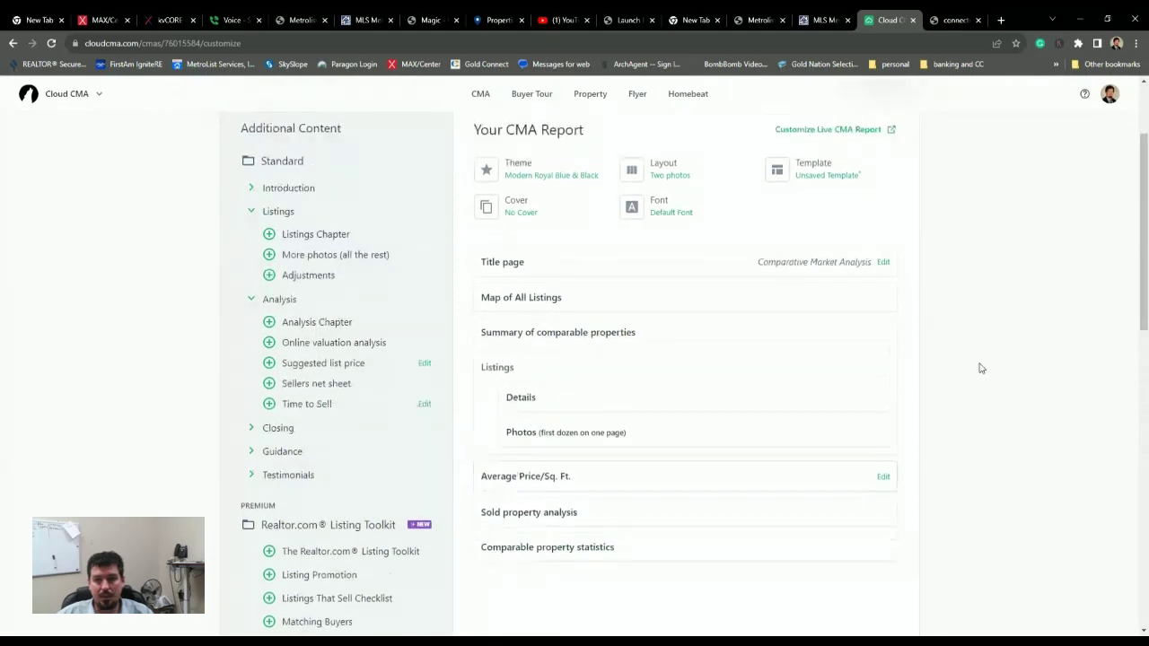
pyautogui.scroll(-10, 990, 392)
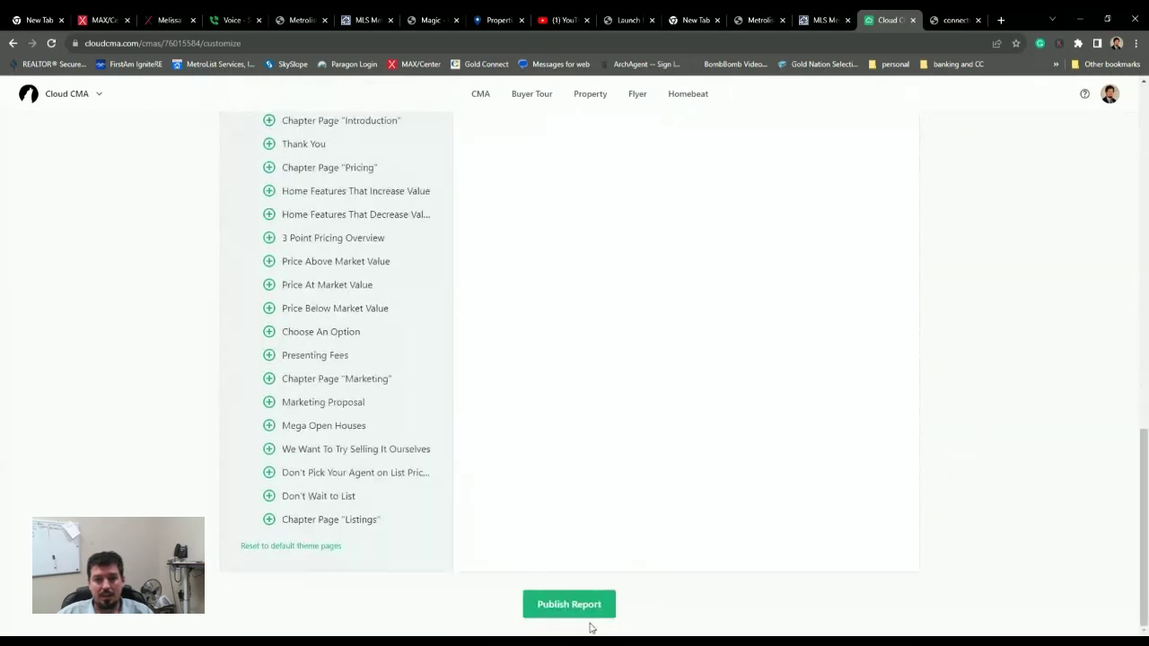
# - Publish the report and view the live version in a new browser tab
pyautogui.click(577, 609)
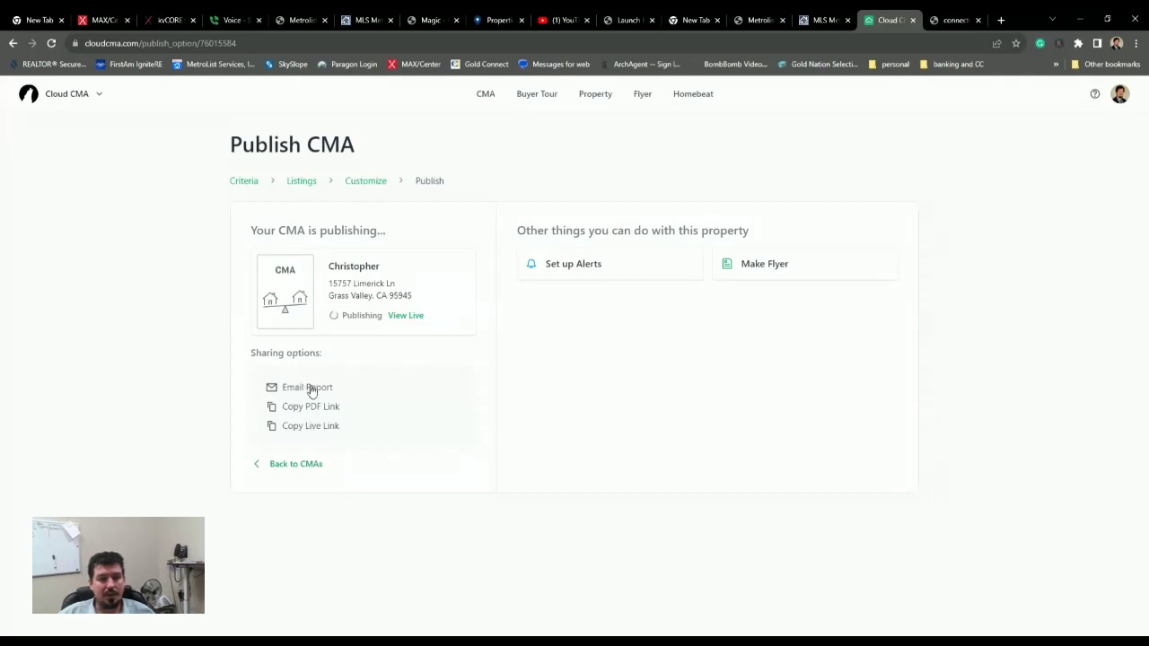
pyautogui.click(409, 317)
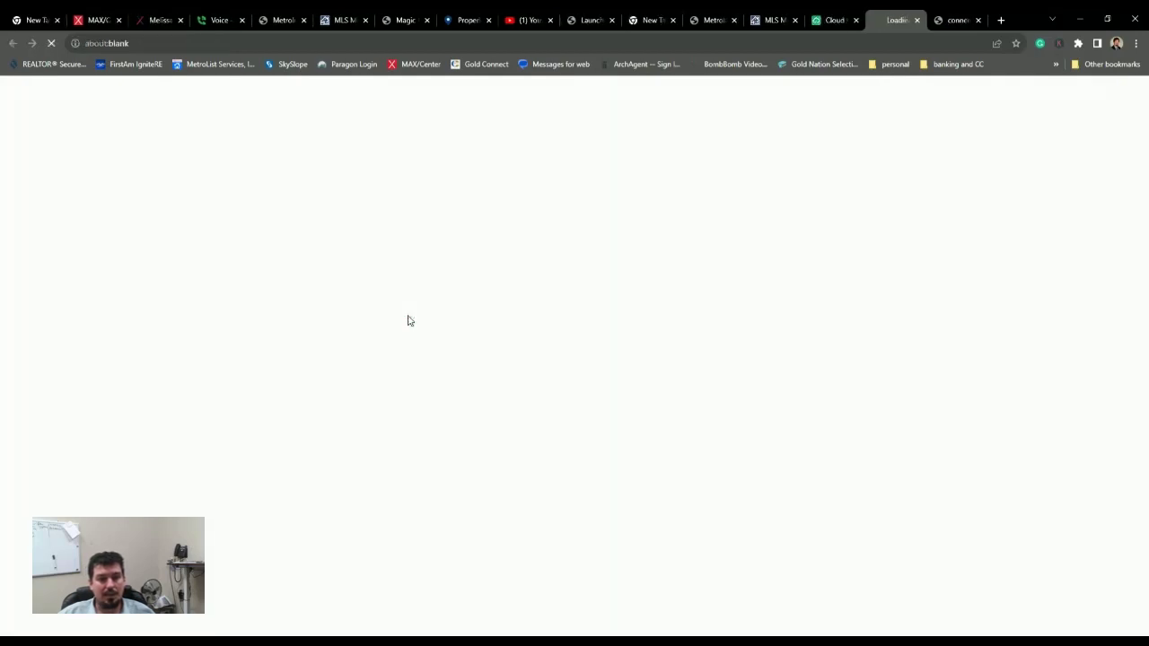